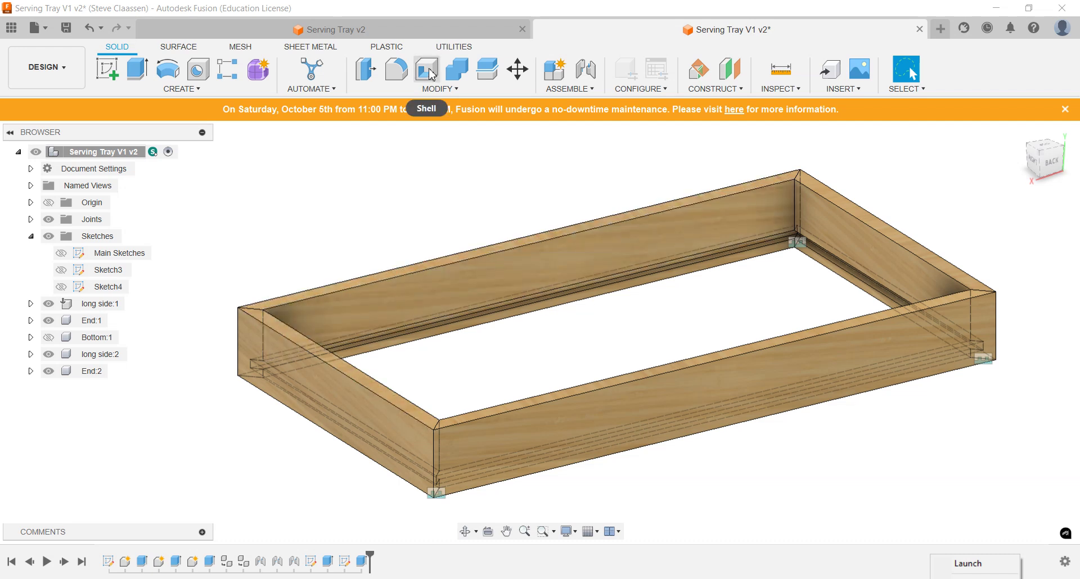
Step: Compare against the finished tray model, then return to the tray frame and pick the end board face
left_click(386, 33)
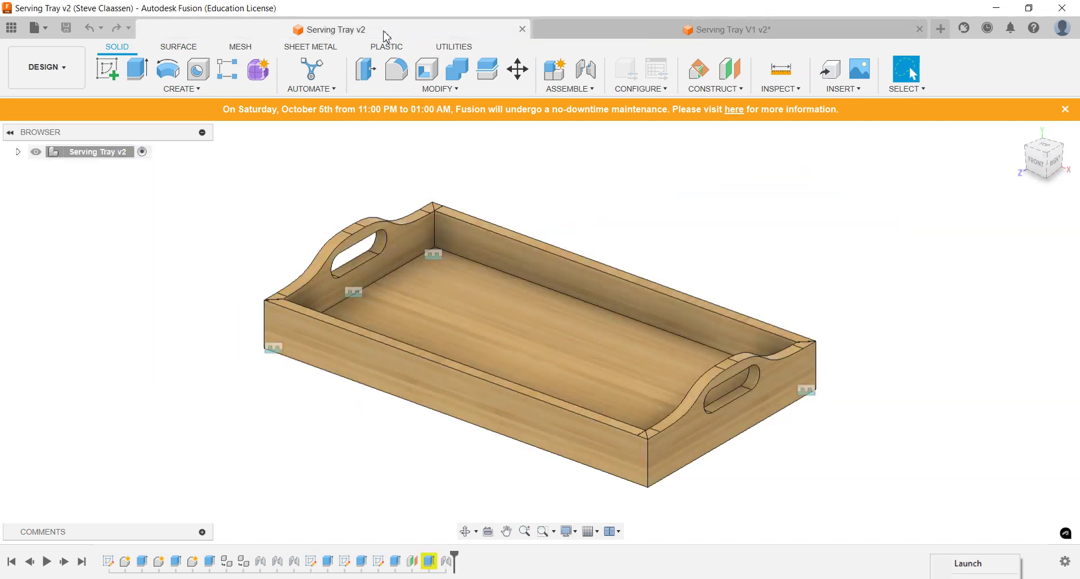
left_click(632, 31)
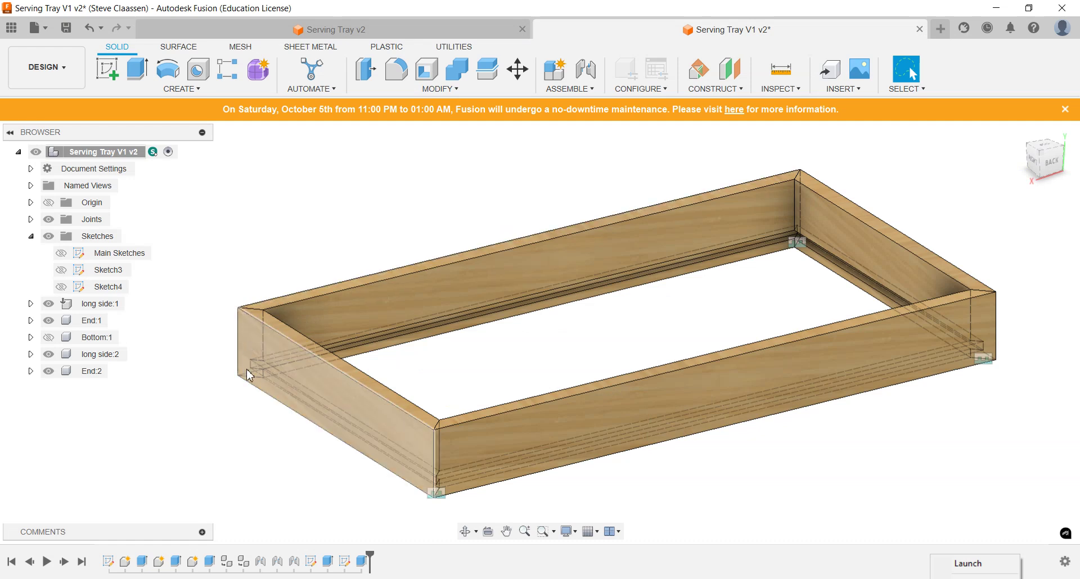
left_click(299, 388)
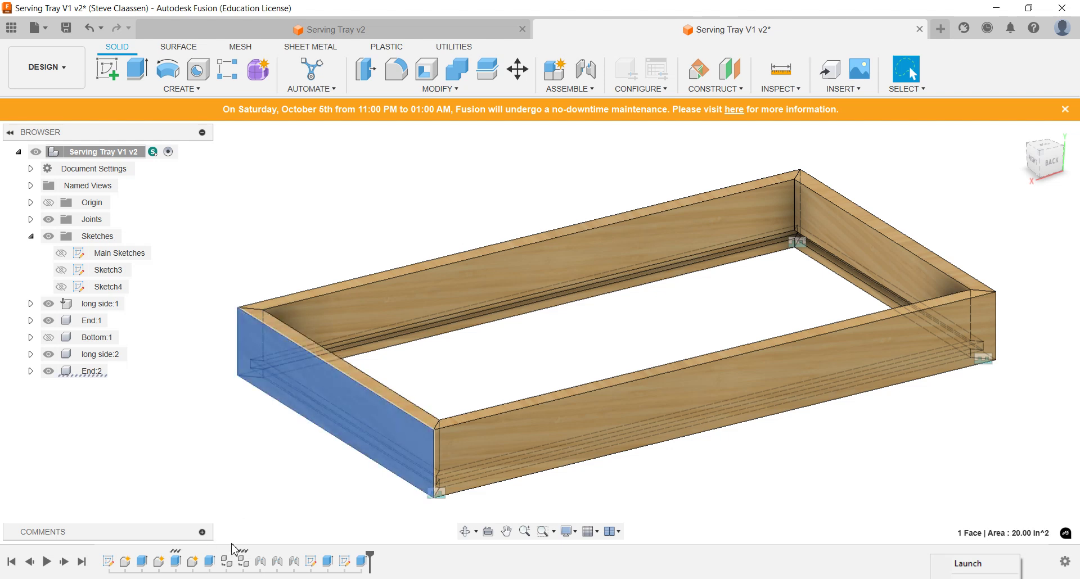
Step: Change Extrude1's distance from 2 in to 3.5 in and view the result from the right
double_click(176, 562)
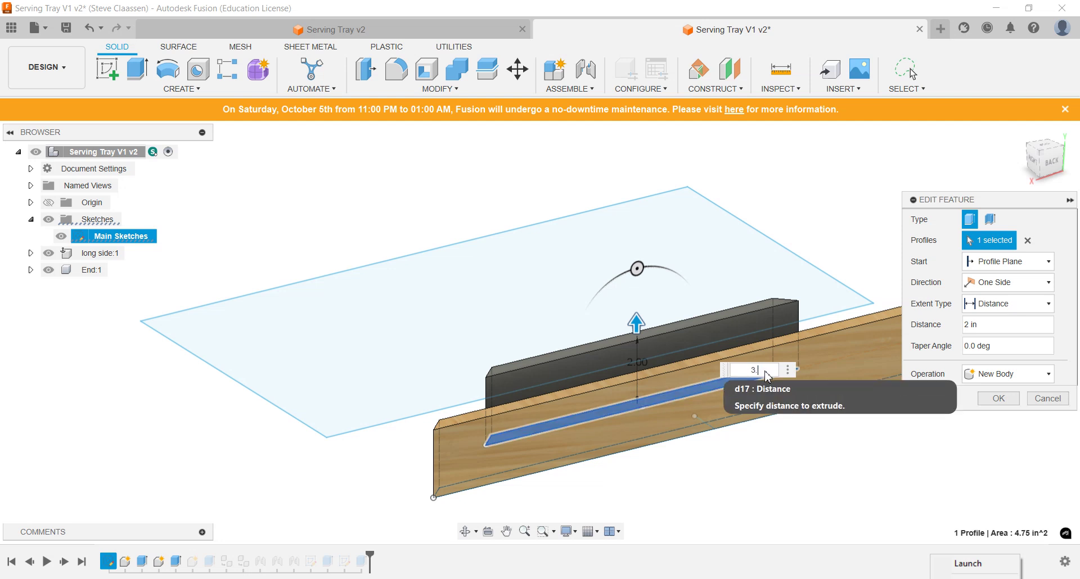
key("Return")
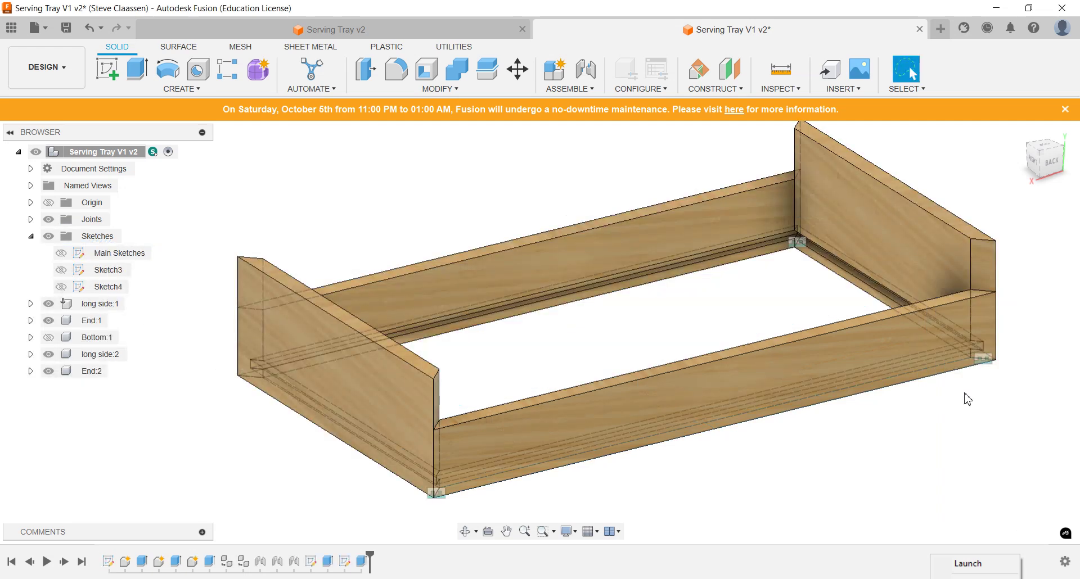
middle_click_drag(263, 400, 302, 379, "shift")
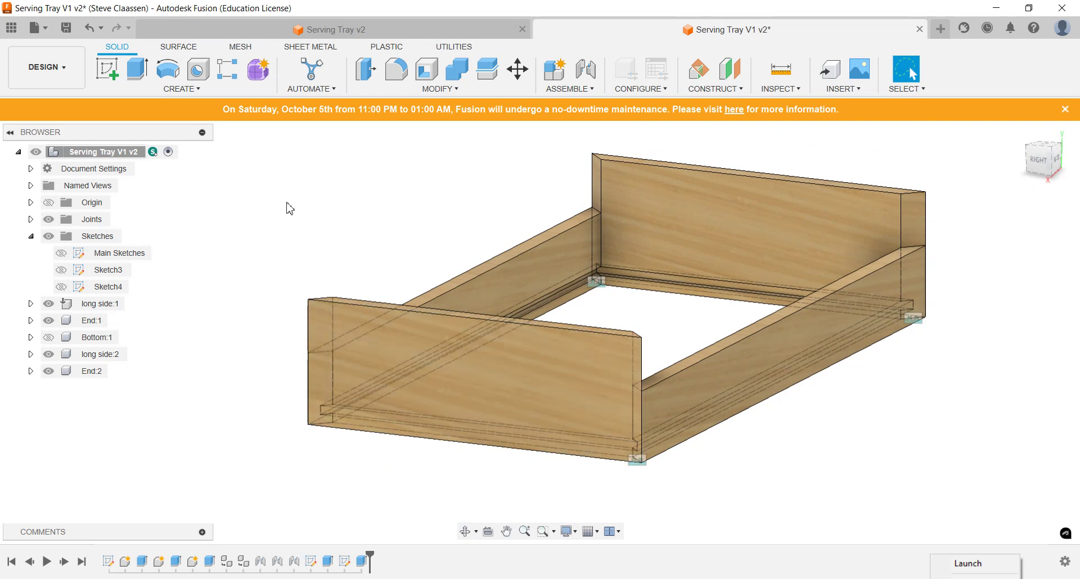
Step: Create Sketch5 on the outer face of the end board
left_click(106, 69)
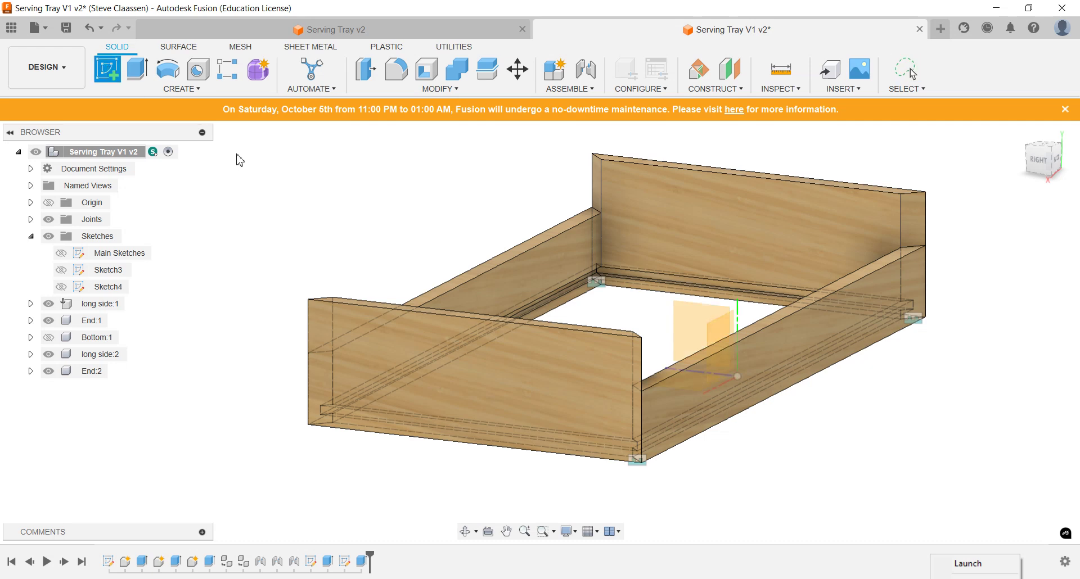
left_click(459, 368)
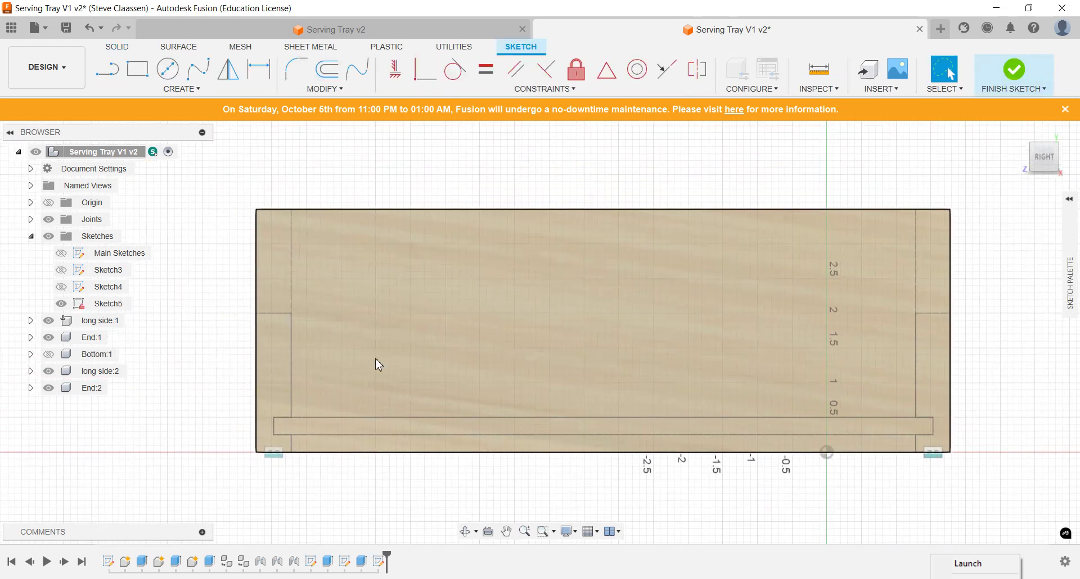
scroll(278, 327, "up", 2)
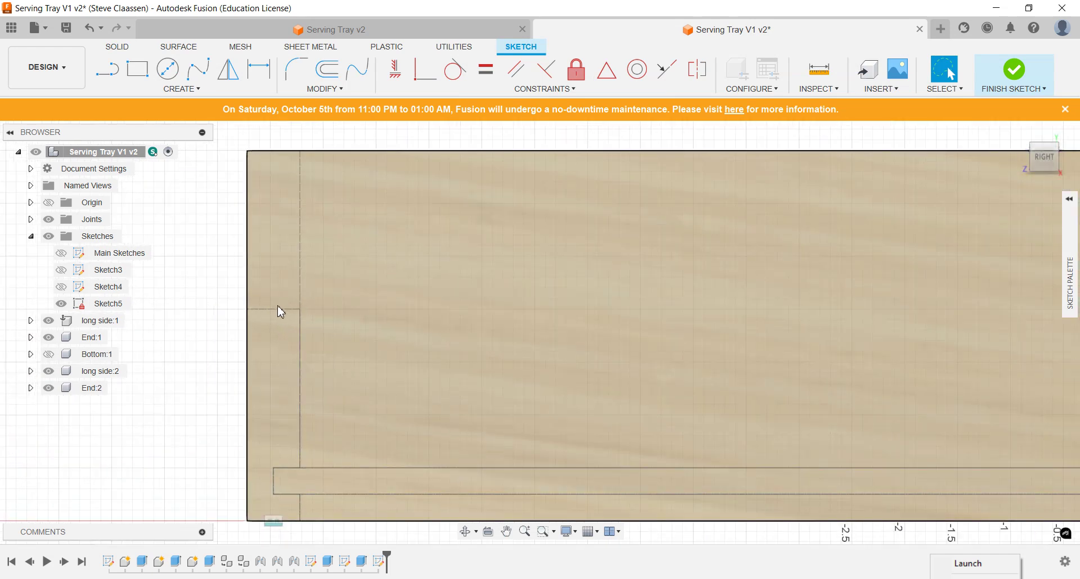
scroll(366, 381, "down", 2)
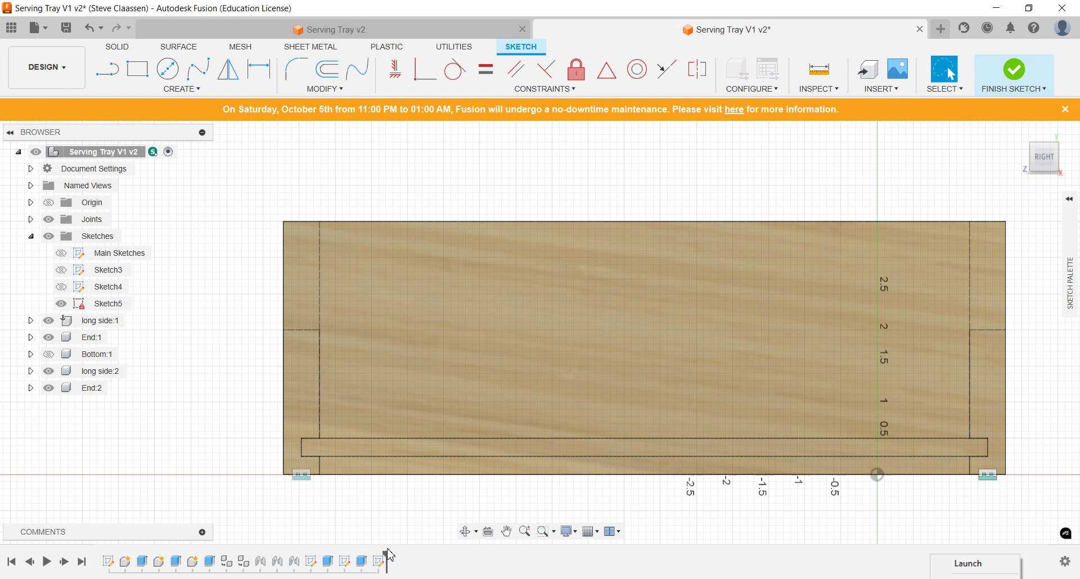
Step: Try the Shaded visual style, then go back to Shaded with Hidden Edges
left_click(569, 531)
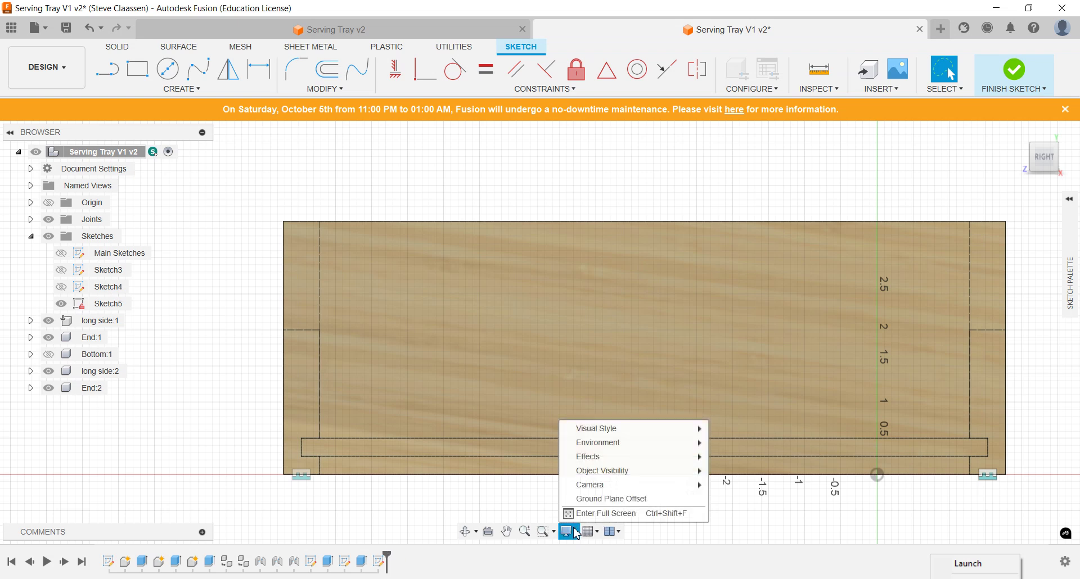
mouse_move(606, 429)
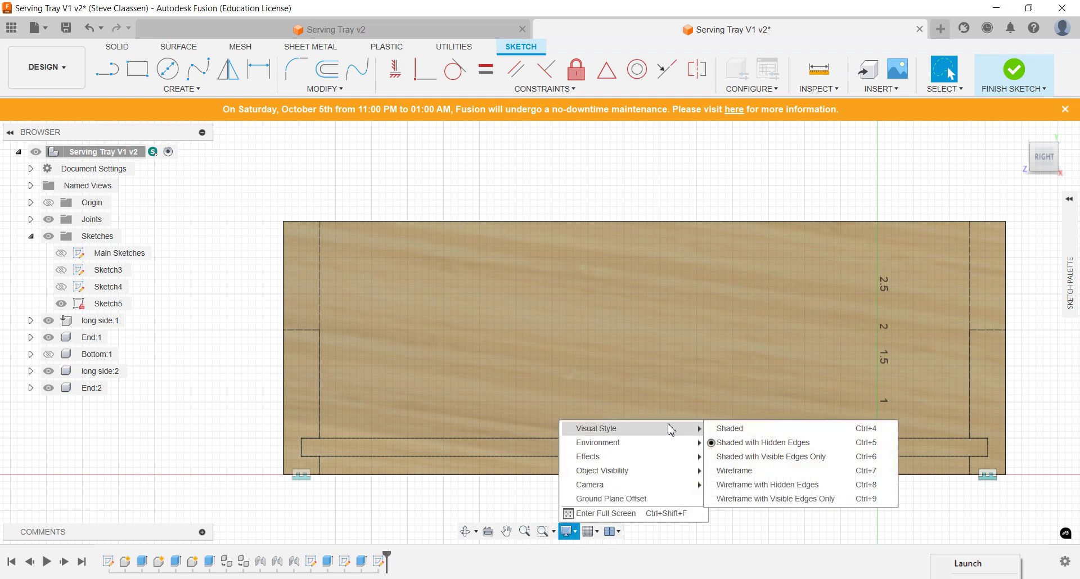
left_click(732, 430)
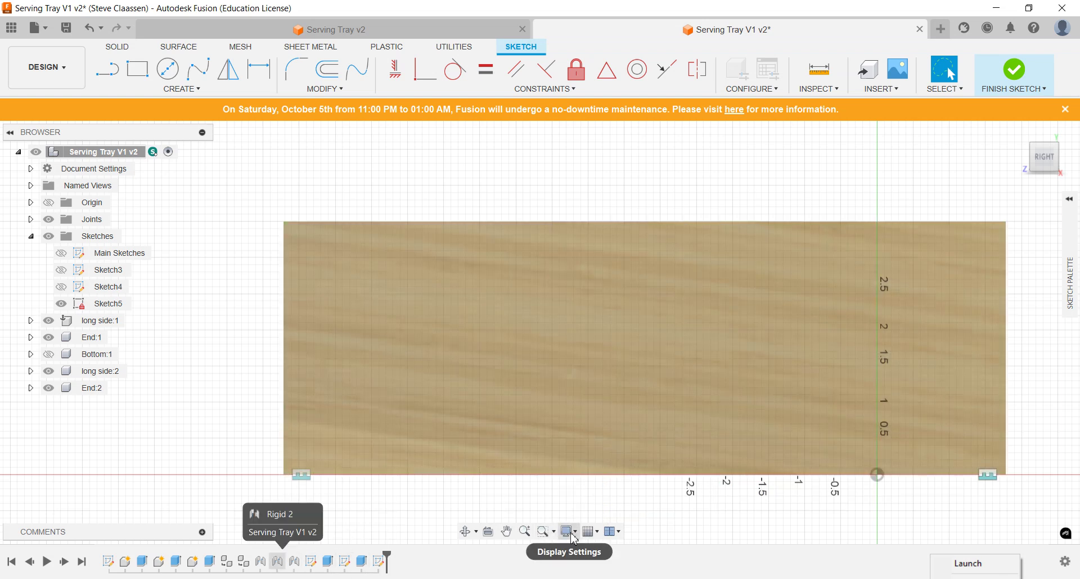
left_click(571, 533)
mouse_move(606, 432)
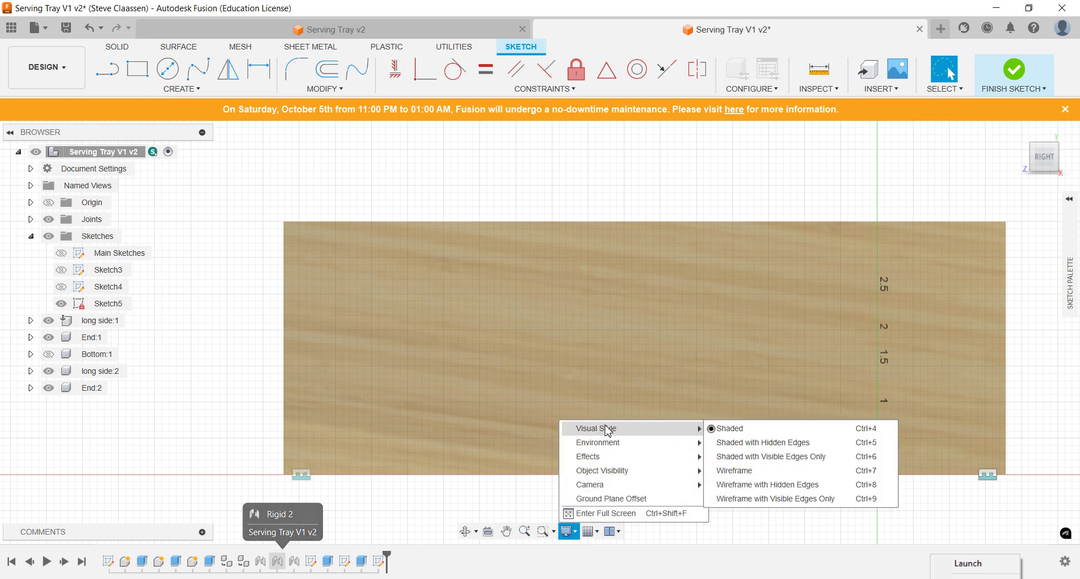
left_click(748, 444)
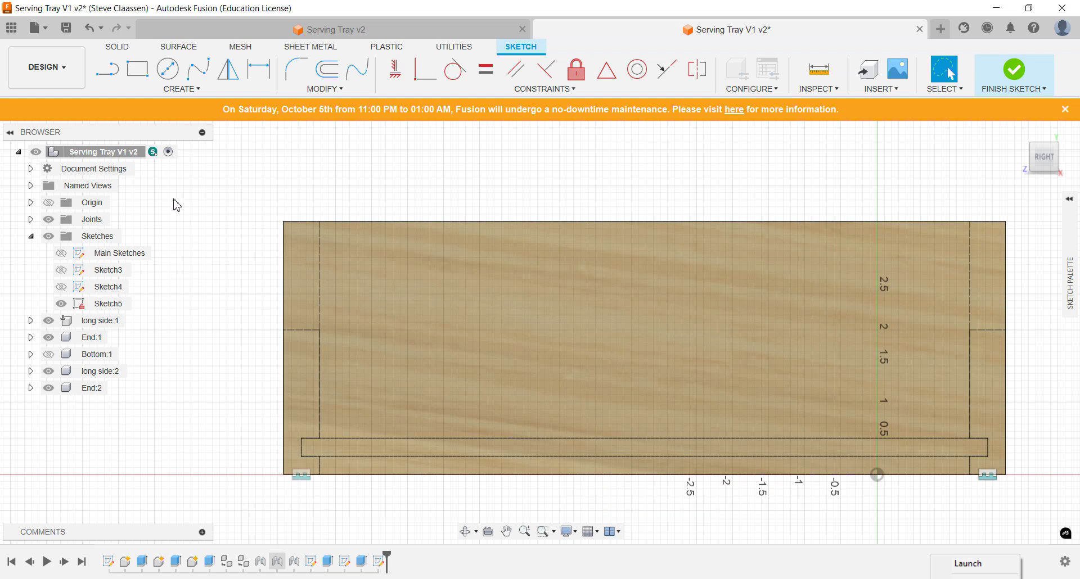
Step: Project the end board's top-left vertex and its face into Sketch5 as reference geometry
left_click(188, 90)
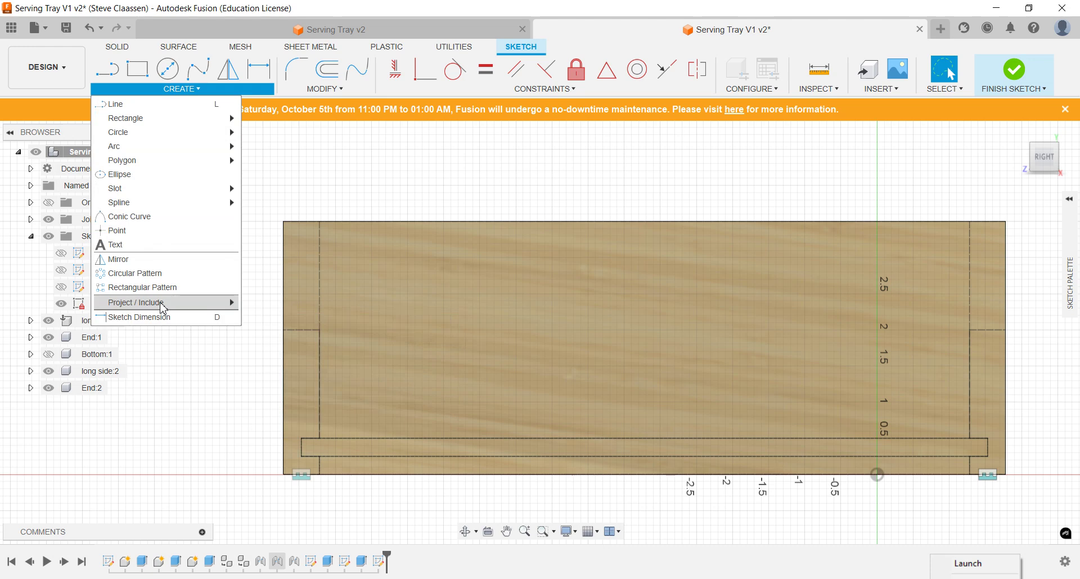
mouse_move(163, 309)
left_click(273, 302)
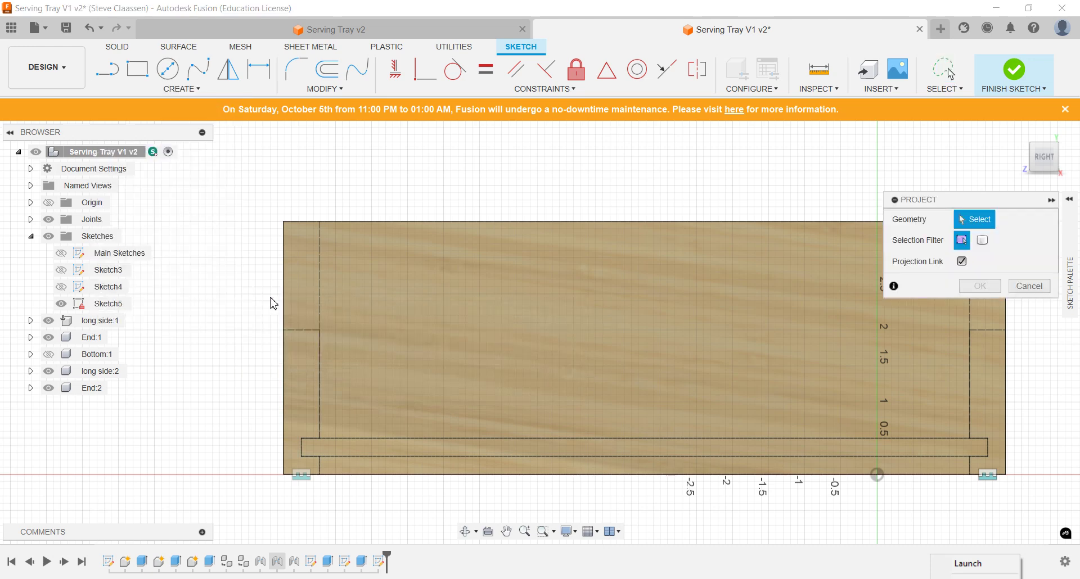
scroll(293, 312, "up", 3)
scroll(358, 353, "up", 2)
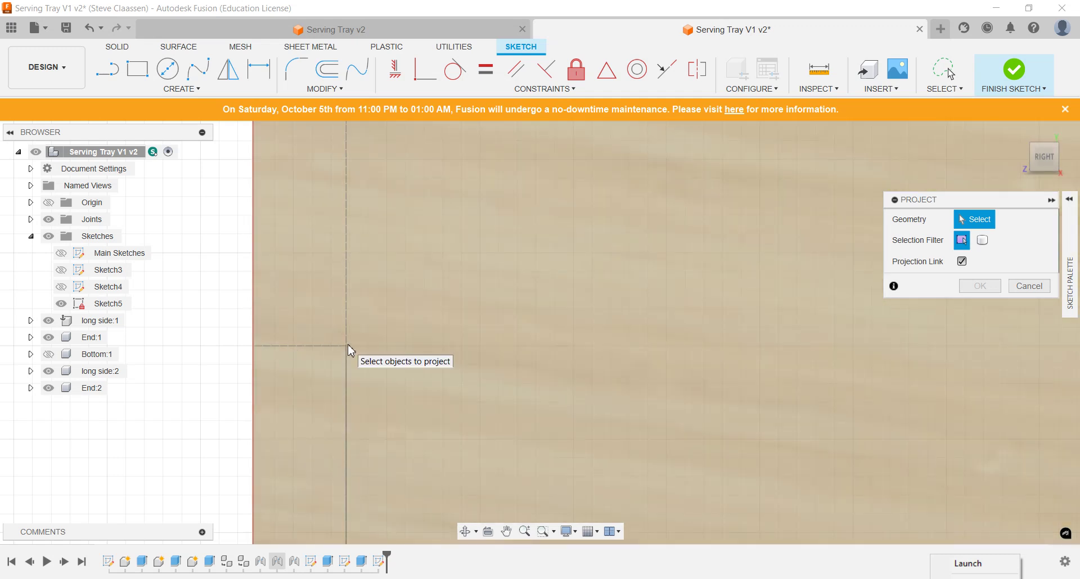
scroll(348, 353, "down", 4)
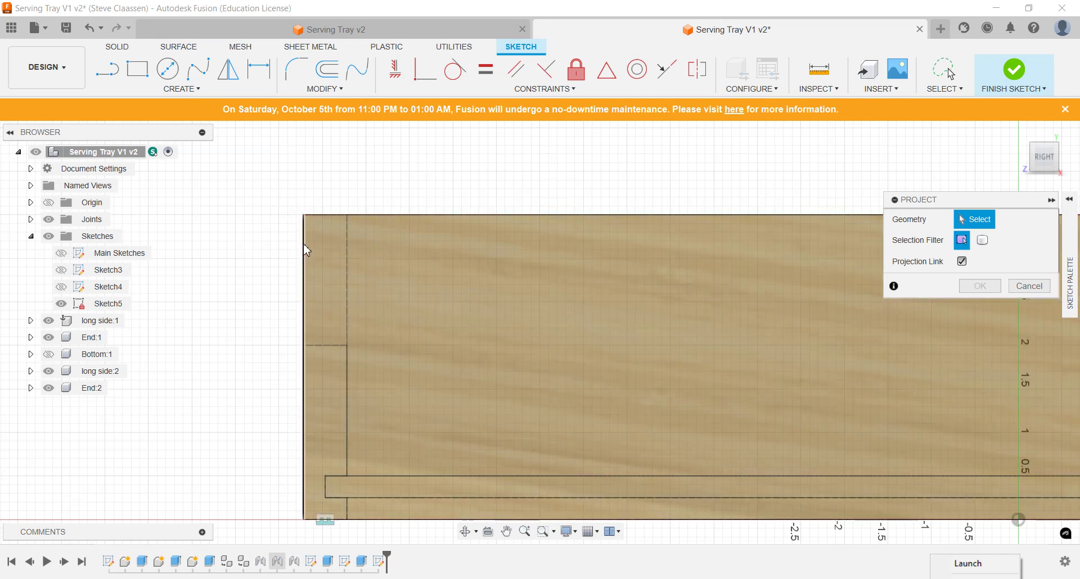
left_click(304, 215)
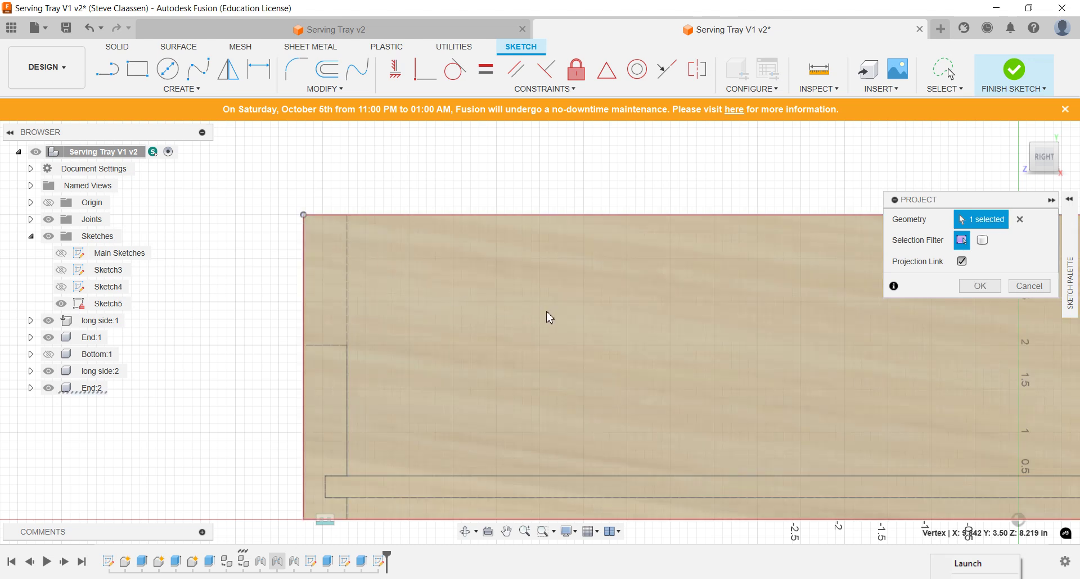
scroll(242, 315, "down", 1)
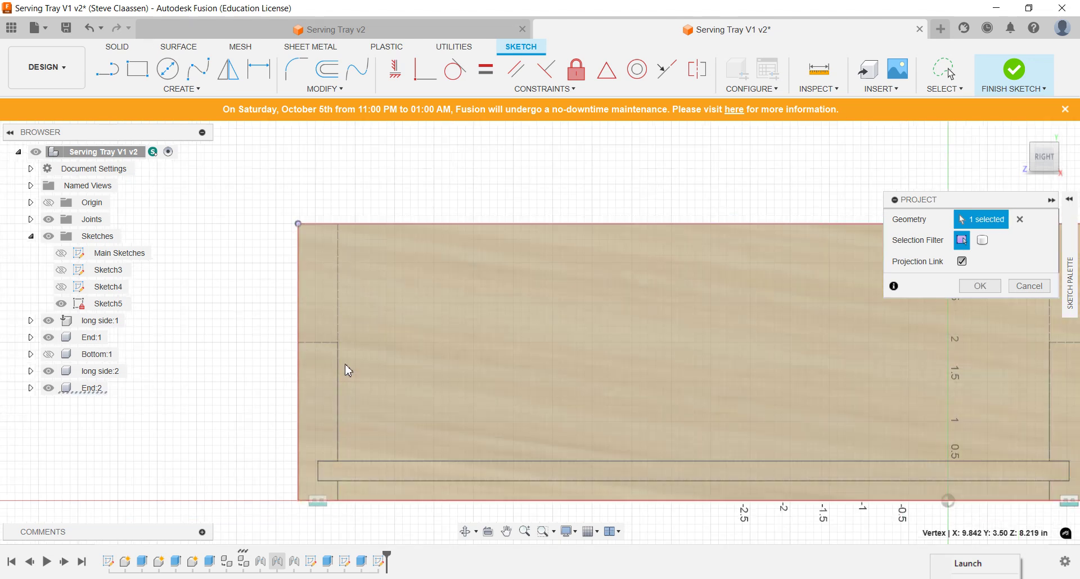
left_click(348, 370)
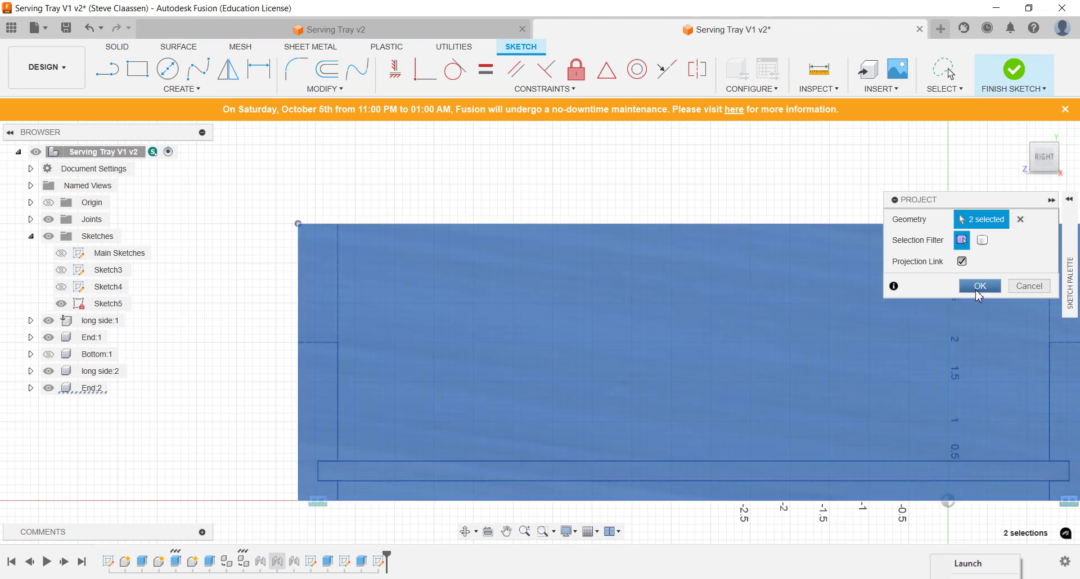
left_click(980, 286)
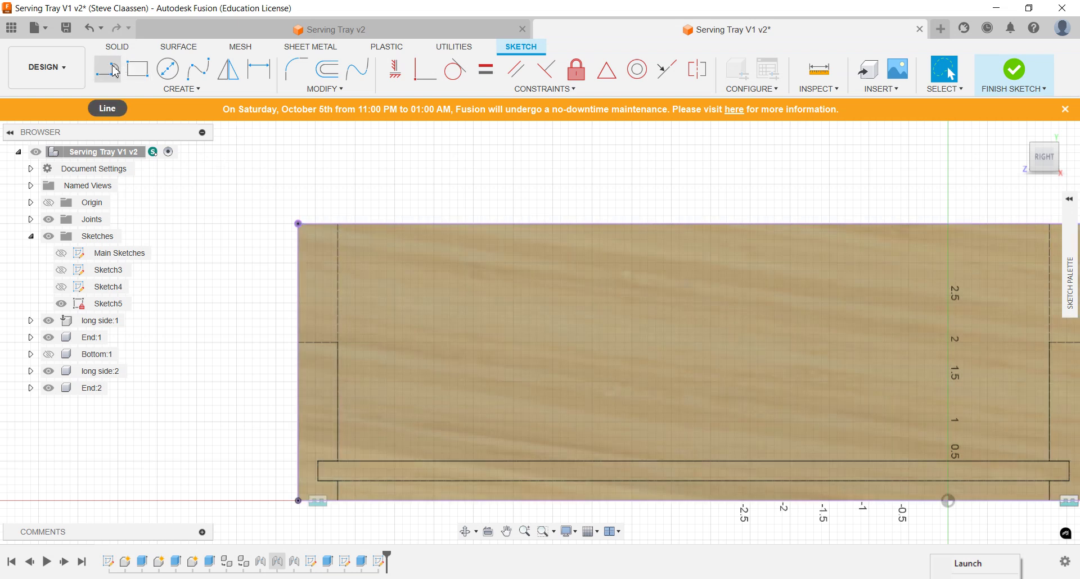
Step: Draw a 0.625 in horizontal line in from the end board's left edge
left_click(115, 71)
scroll(323, 297, "up", 5)
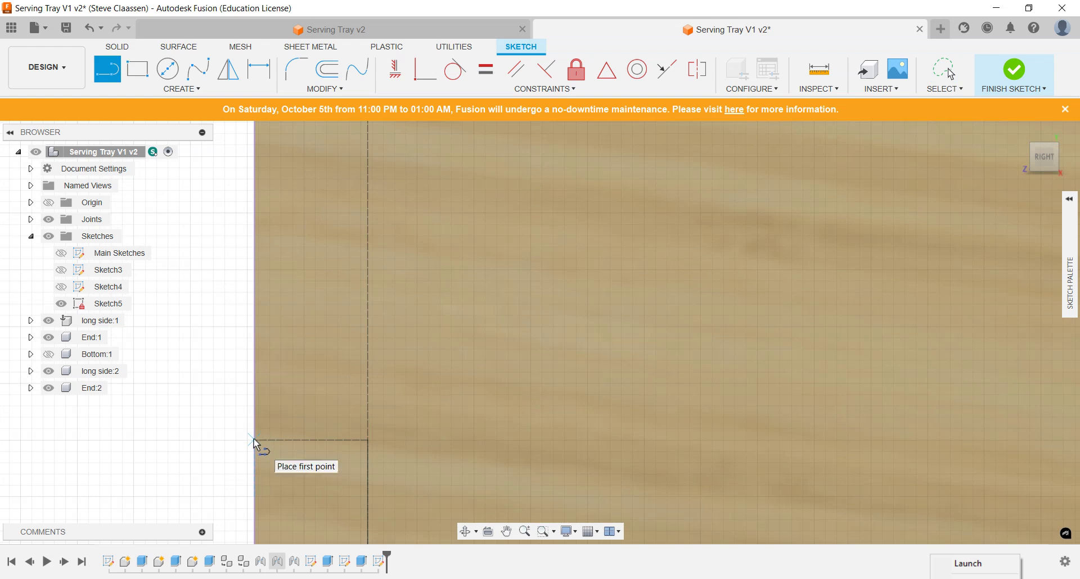
scroll(277, 397, "up", 2)
scroll(284, 357, "up", 1)
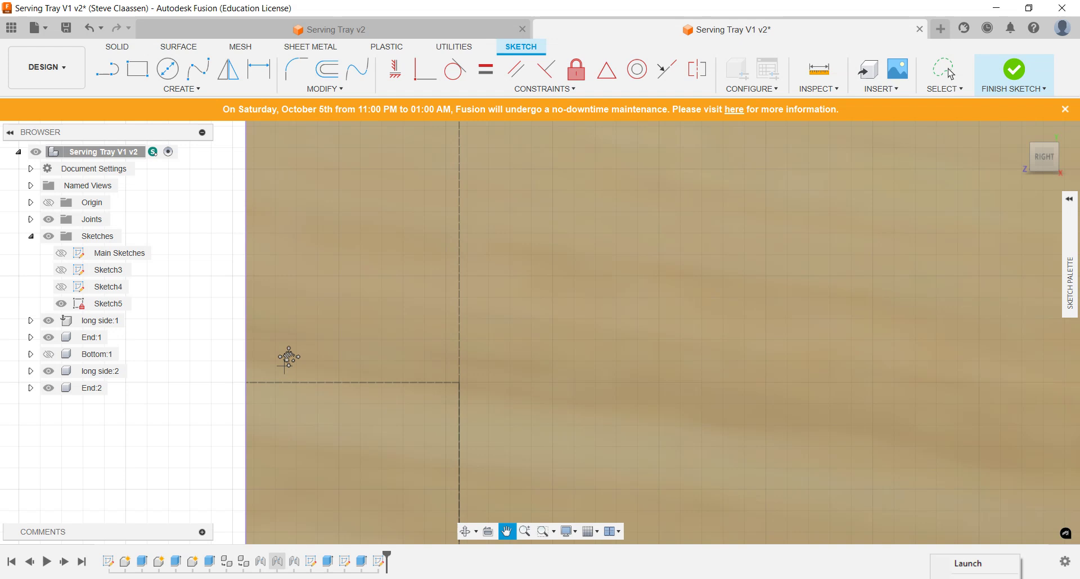
scroll(261, 377, "up", 2)
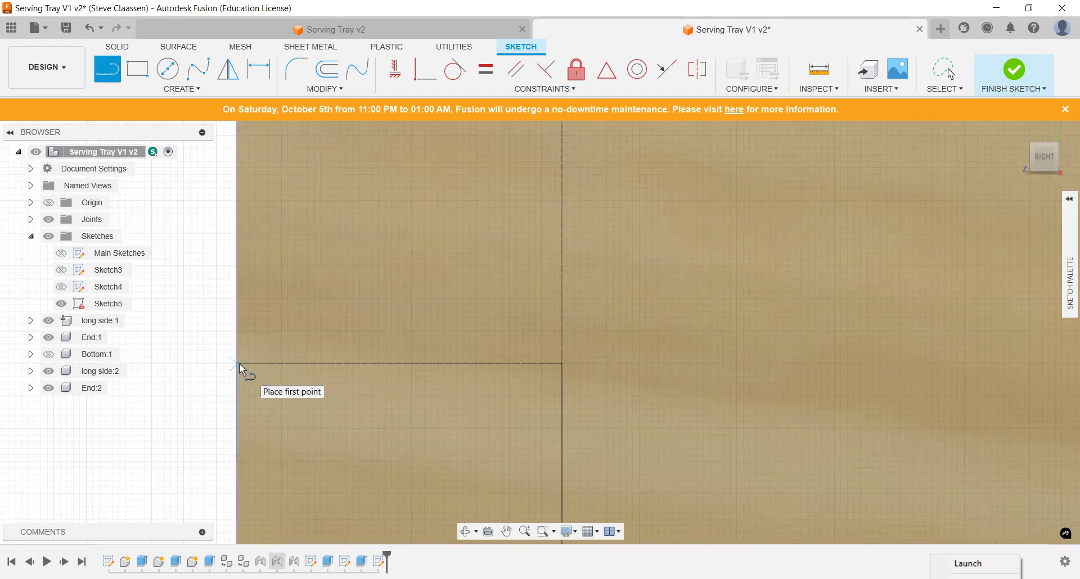
left_click(239, 365)
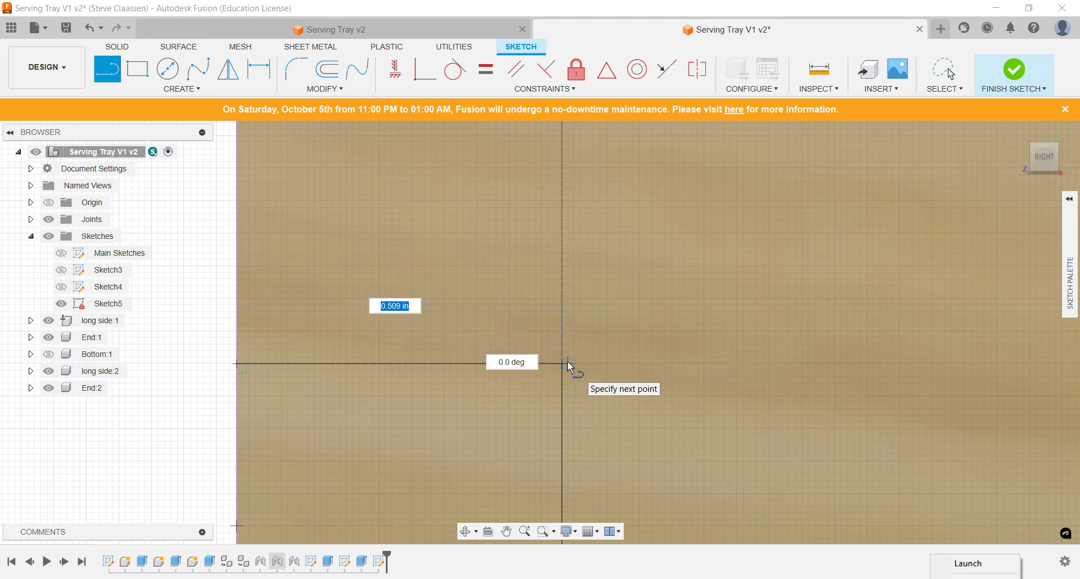
key("Tab")
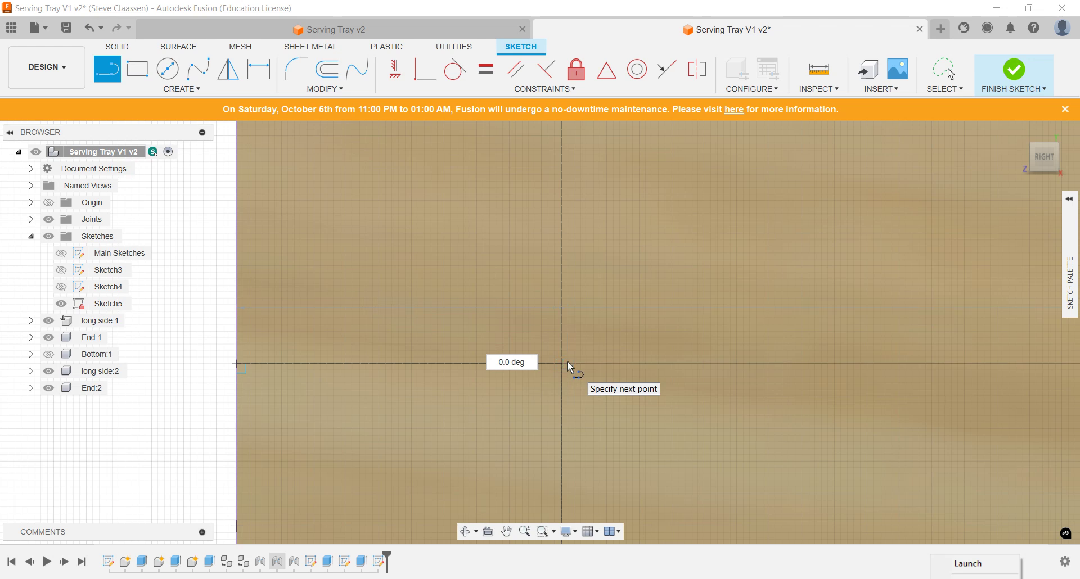
key("Return")
key("Escape")
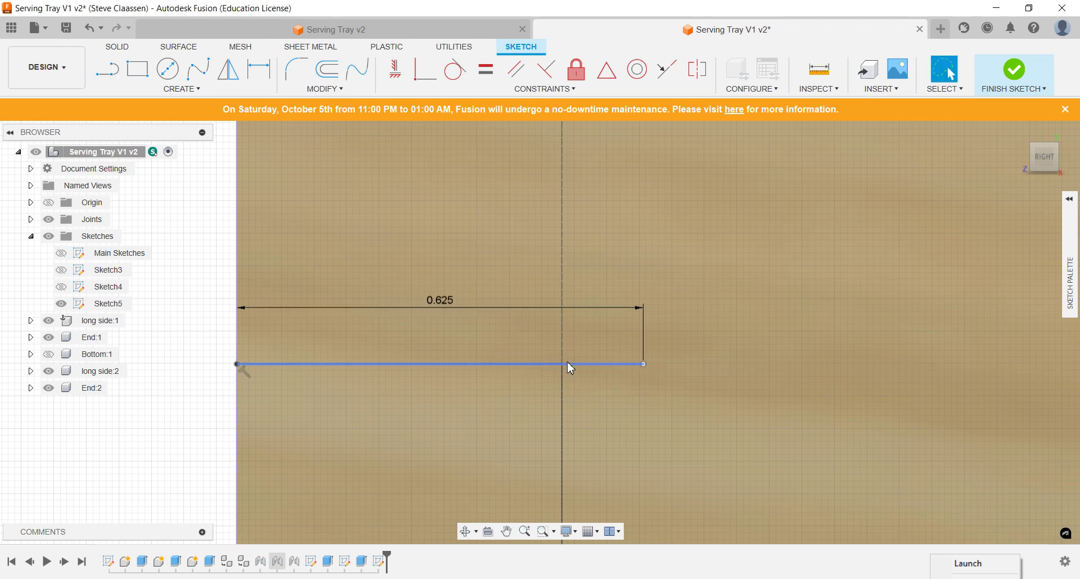
Step: Draw a 1.8 in vertical line down from the top edge's midpoint
scroll(391, 382, "down", 3)
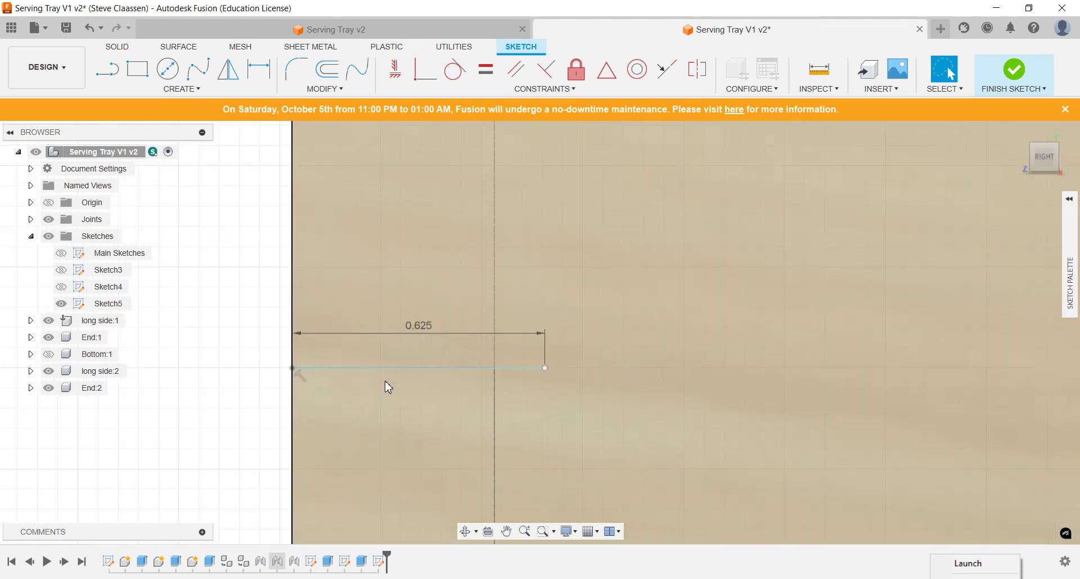
scroll(377, 363, "down", 2)
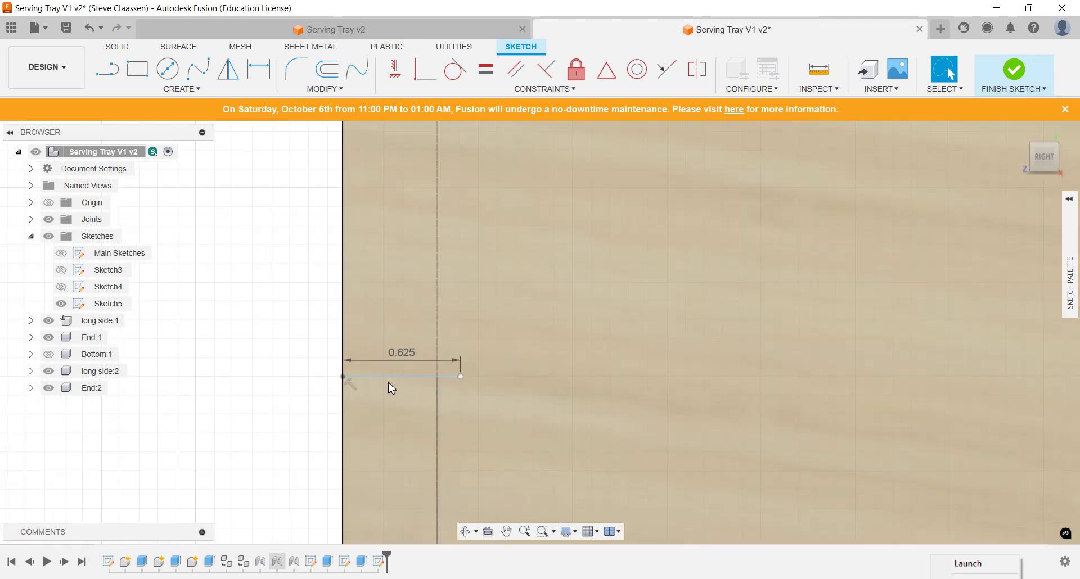
mouse_move(388, 386)
middle_mouse_down("shift")
mouse_move(390, 359)
mouse_move(414, 387)
mouse_move(483, 306)
mouse_move(454, 326)
mouse_move(662, 395)
middle_mouse_up("shift")
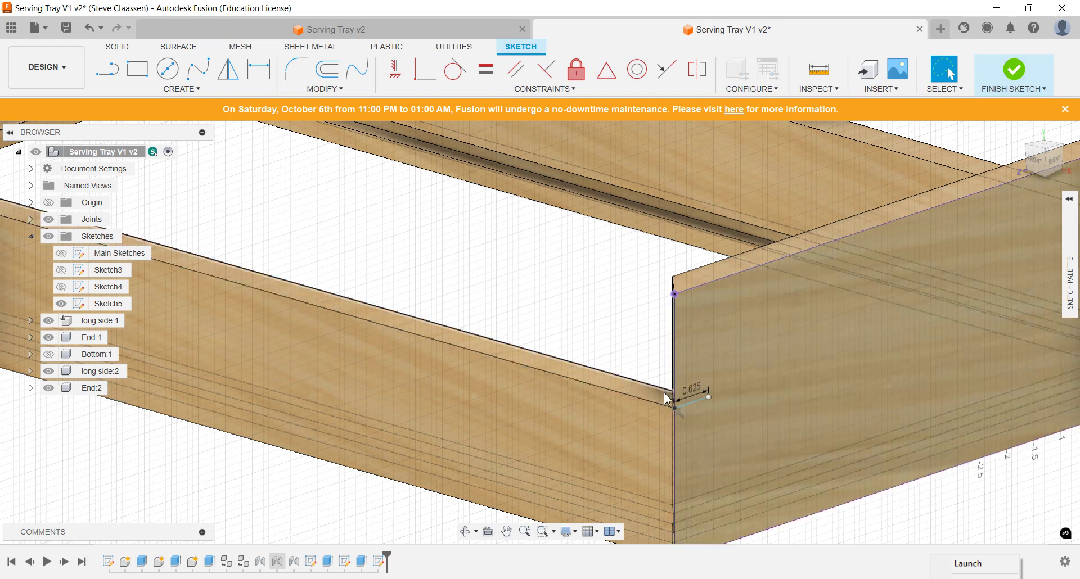
mouse_move(690, 402)
middle_mouse_down("shift")
mouse_move(670, 393)
mouse_move(737, 386)
mouse_move(535, 379)
mouse_move(488, 358)
middle_mouse_up("shift")
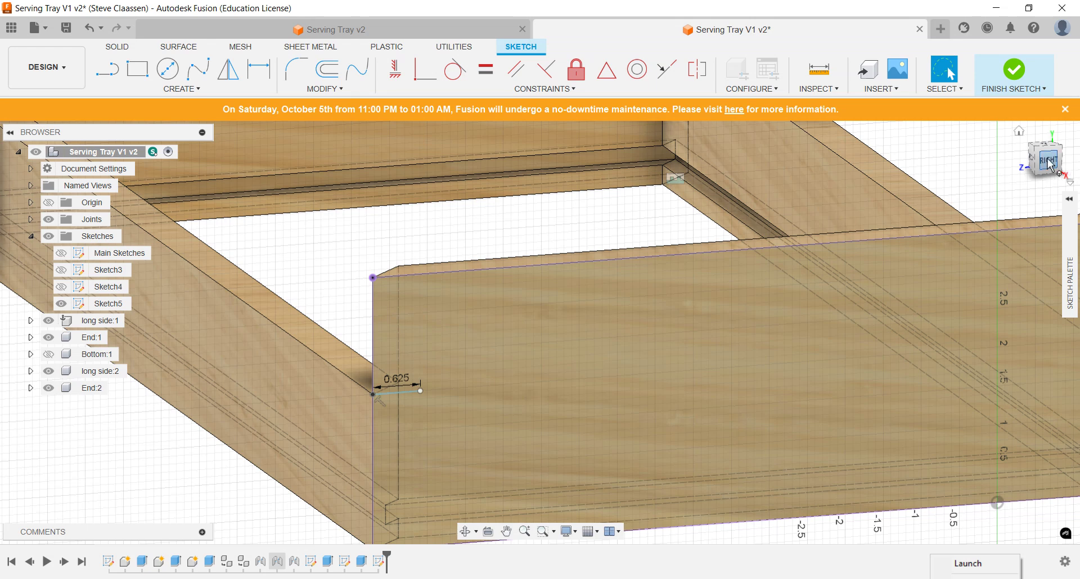
left_click(1048, 164)
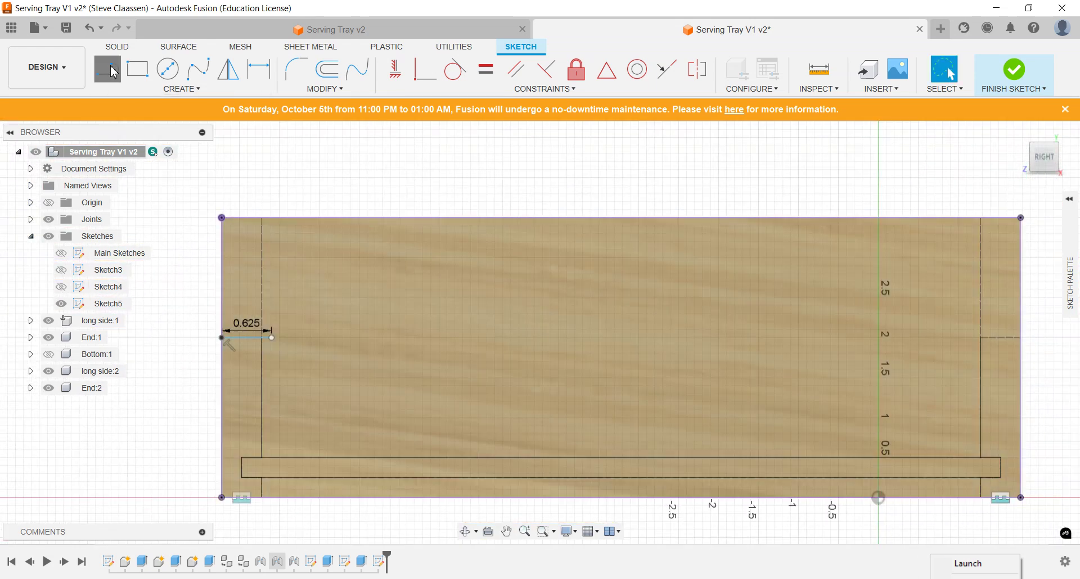
left_click(107, 70)
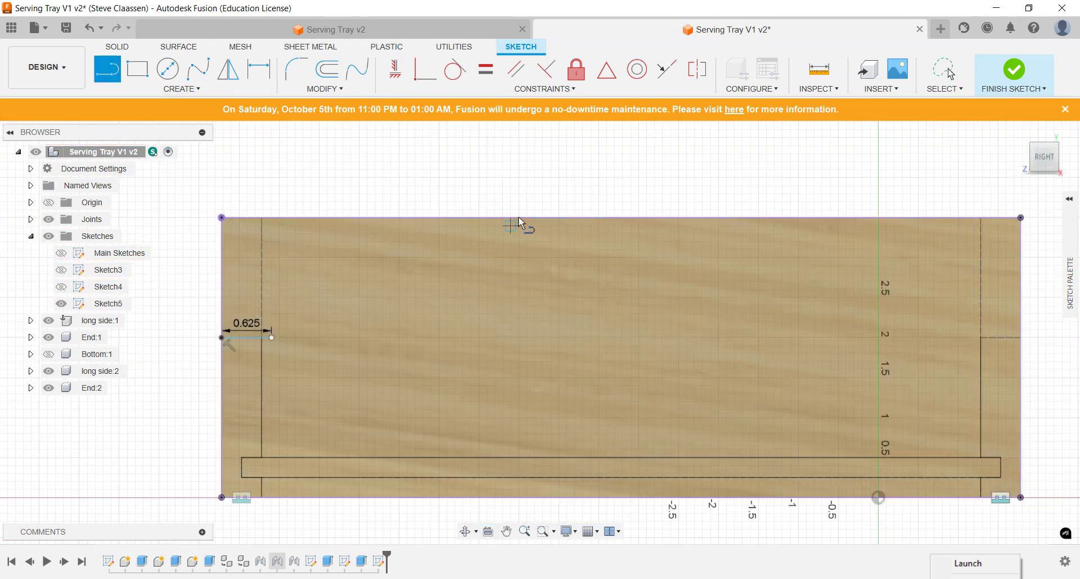
left_click(621, 218)
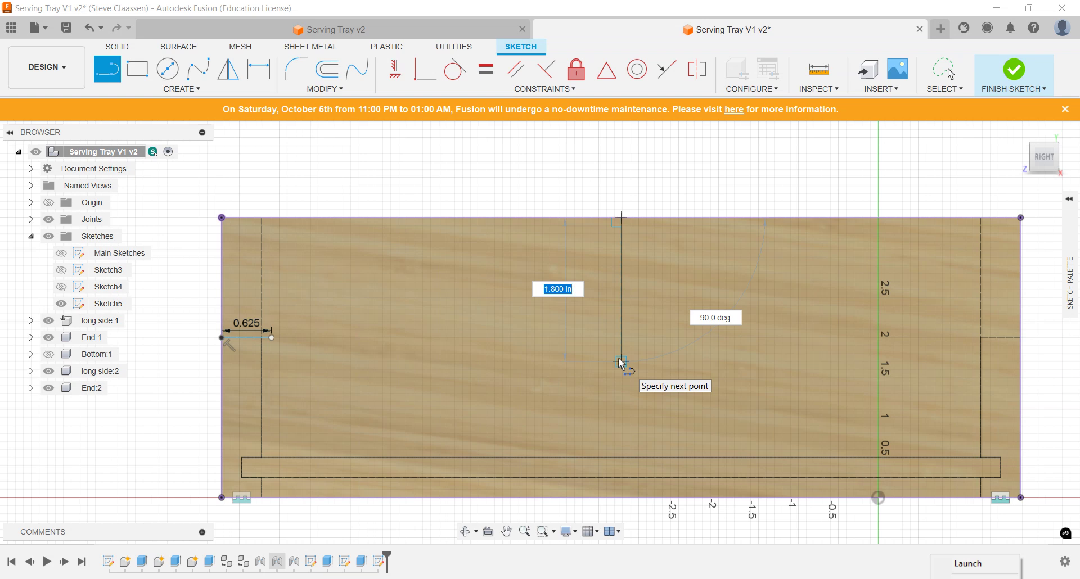
left_click(621, 362)
key("Escape")
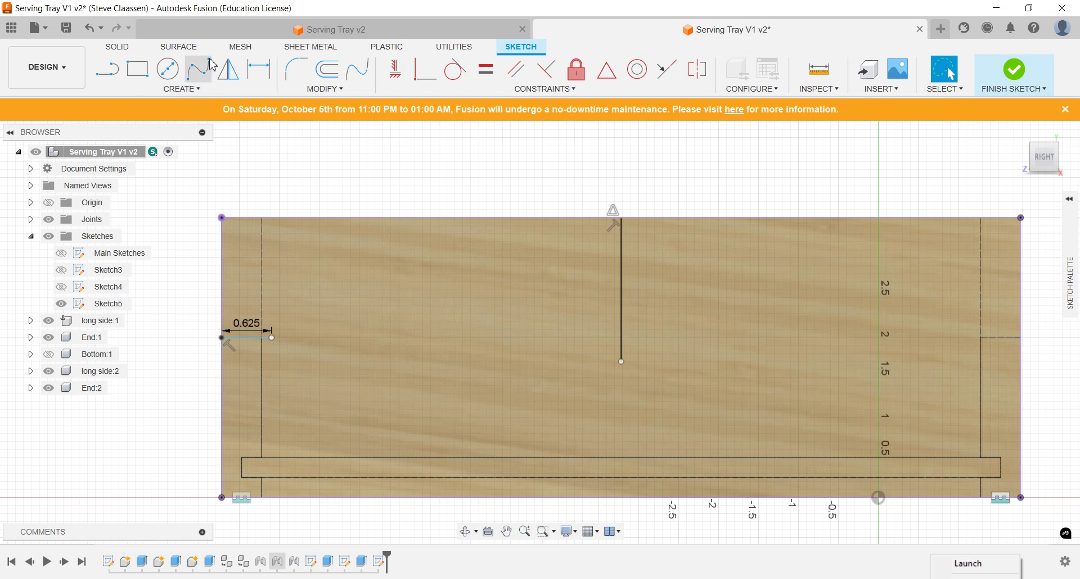
Step: Draw a fit-point spline from the 0.625 line's end, through two points, to the vertical line's top
left_click(193, 90)
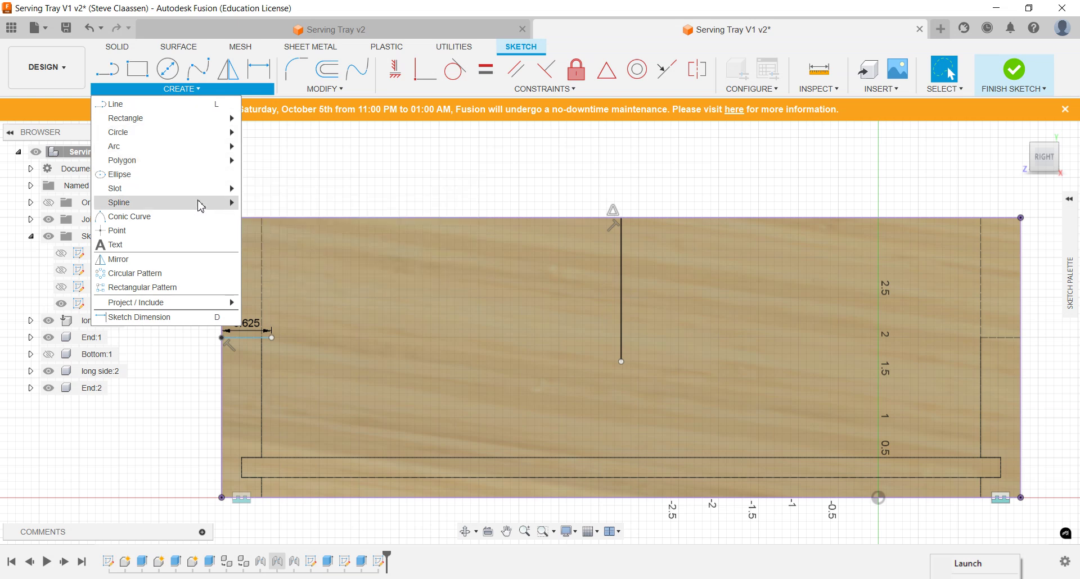
mouse_move(201, 207)
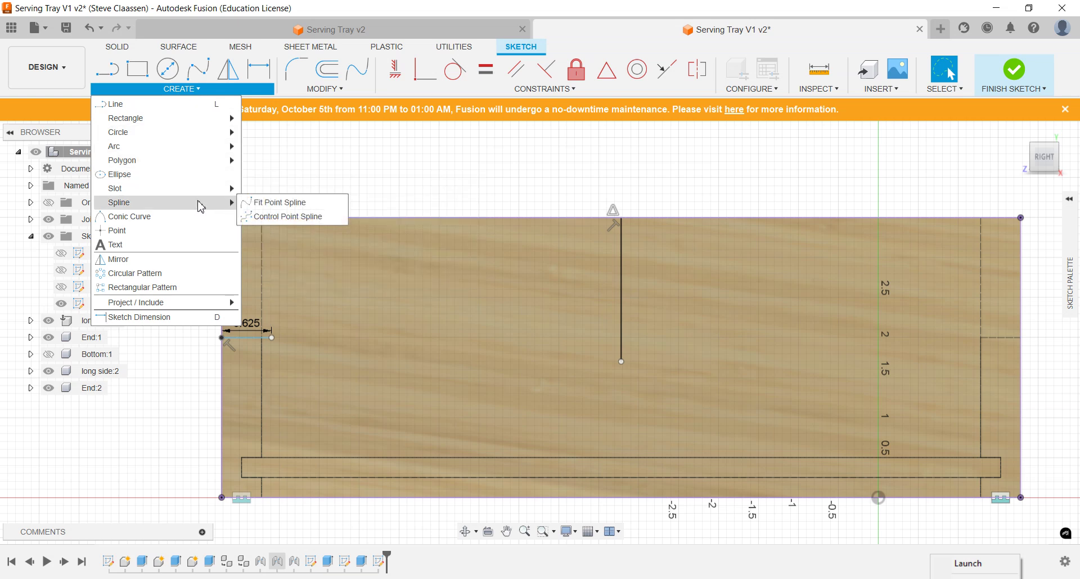
left_click(264, 202)
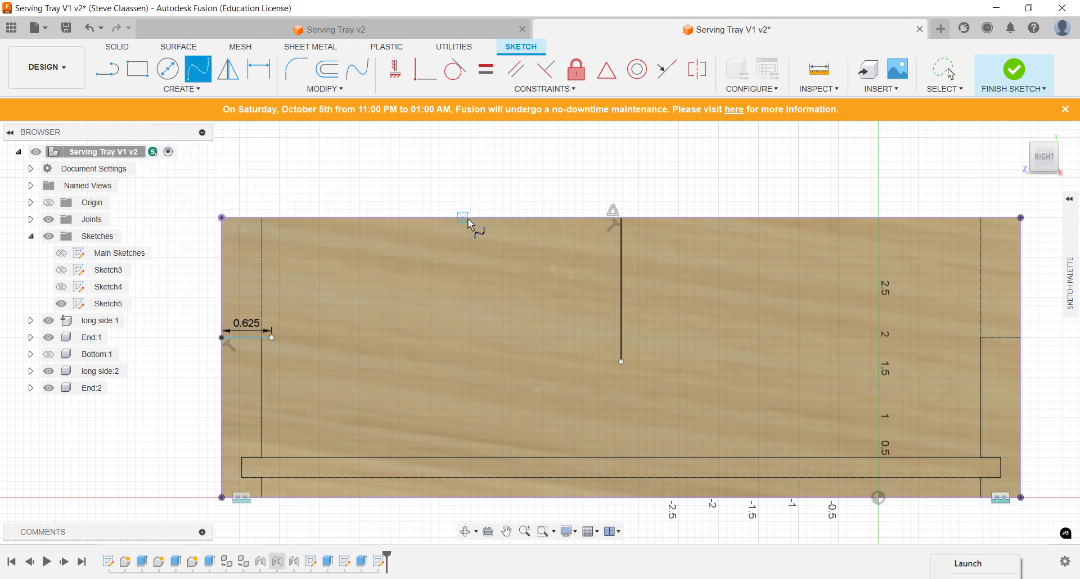
scroll(509, 252, "up", 2)
scroll(236, 375, "up", 3)
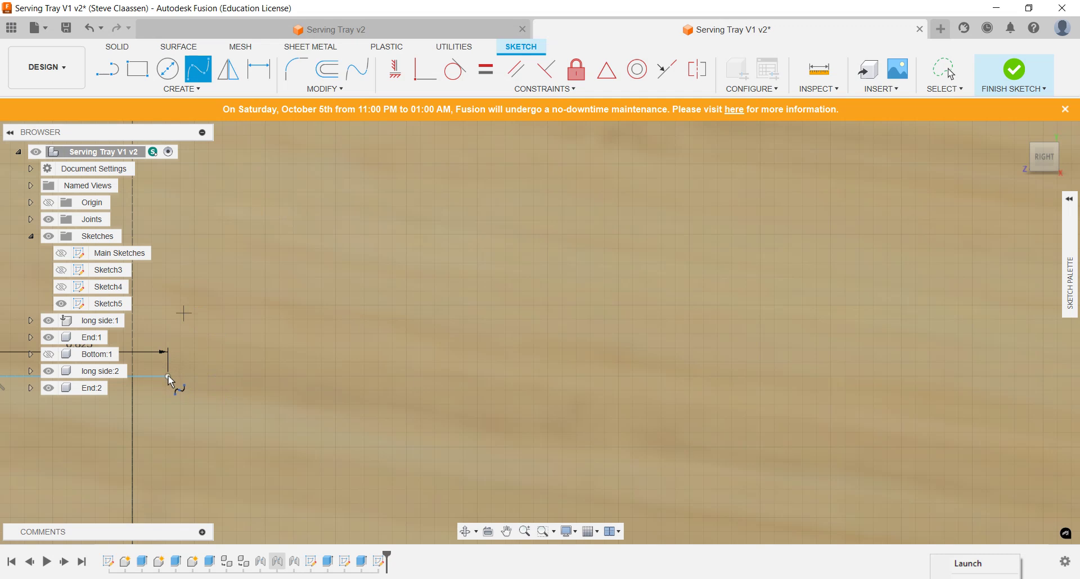
key("Escape")
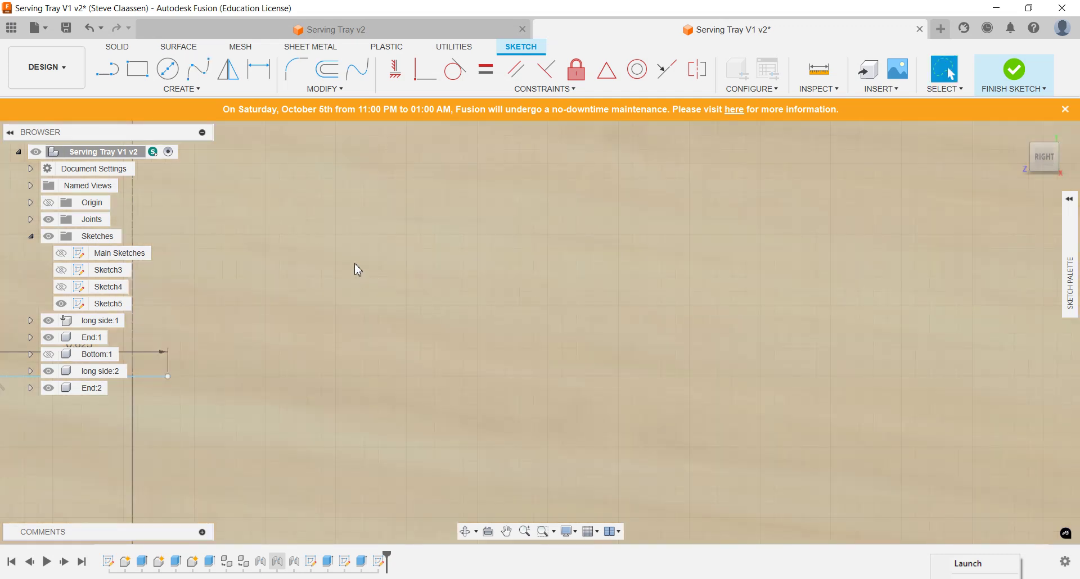
left_click(198, 68)
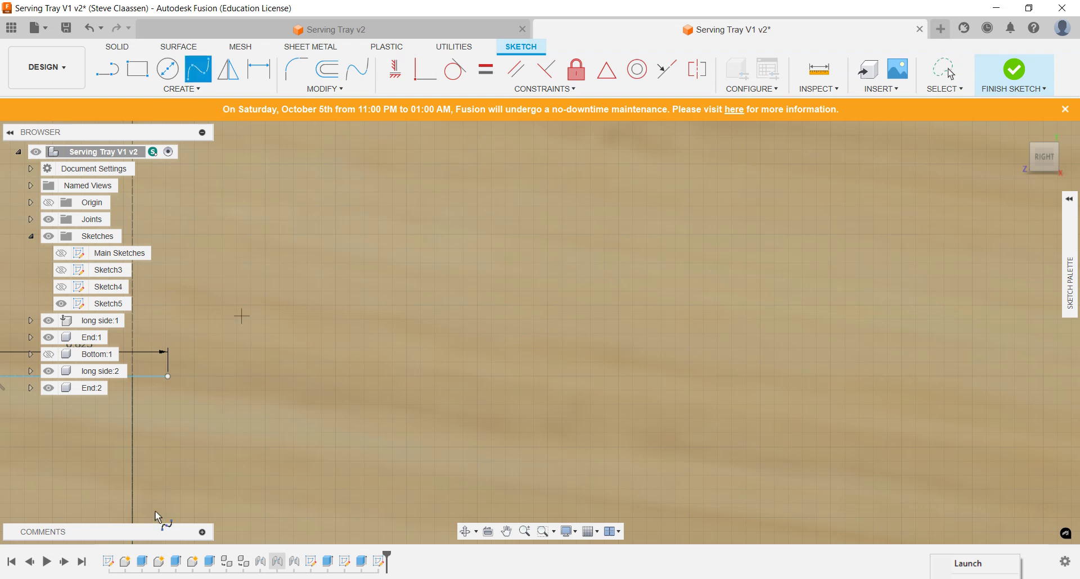
left_click(169, 379)
scroll(478, 296, "down", 3)
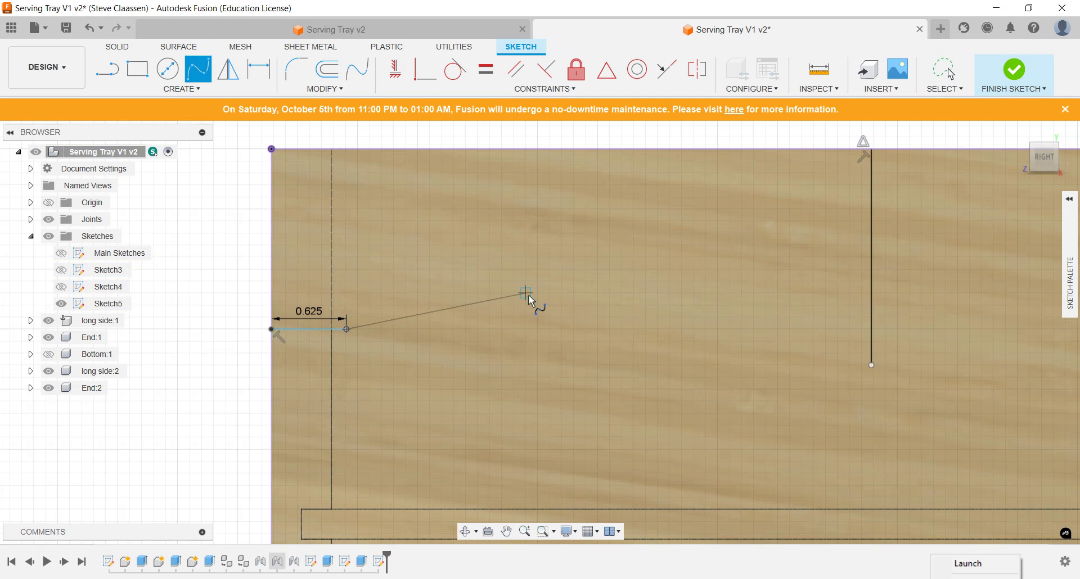
left_click(590, 289)
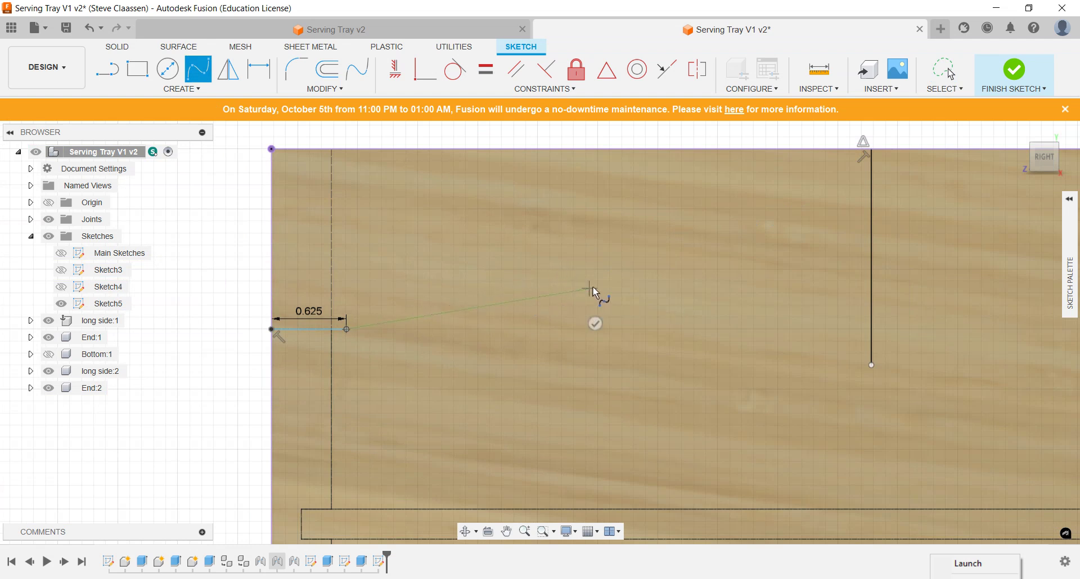
left_click(729, 185)
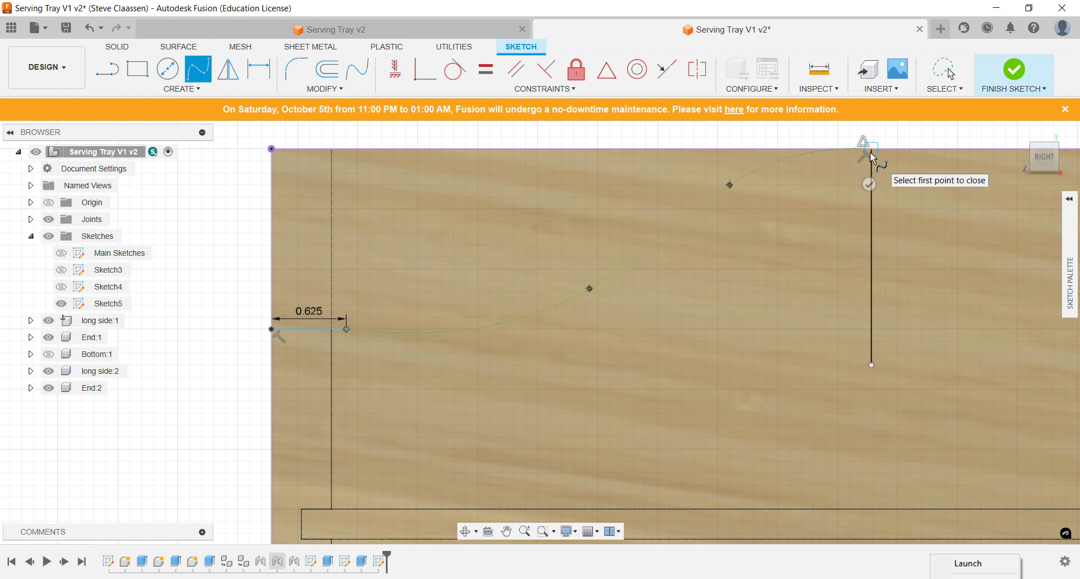
left_click(872, 149)
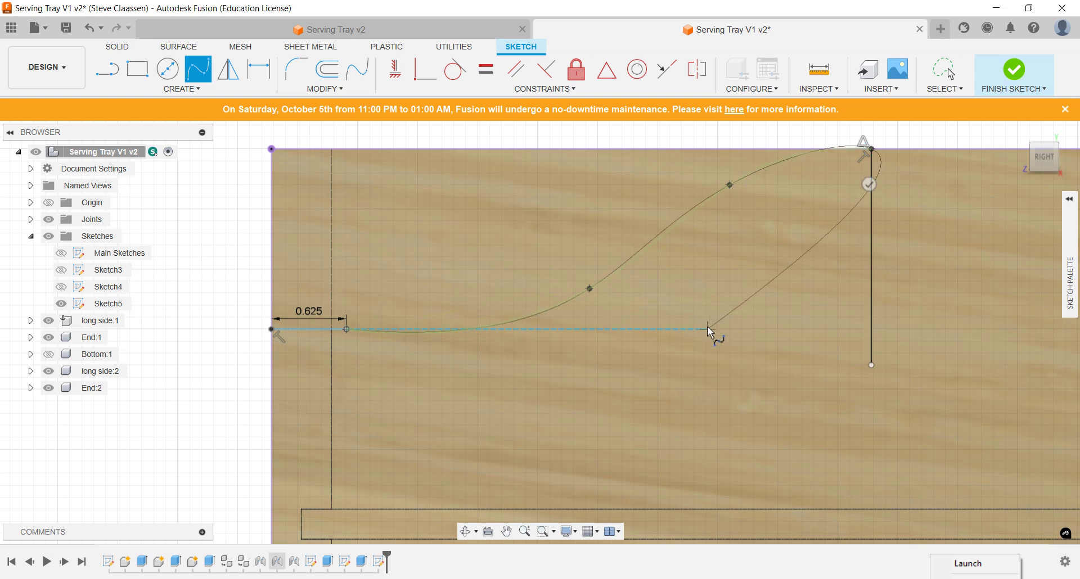
left_click(869, 184)
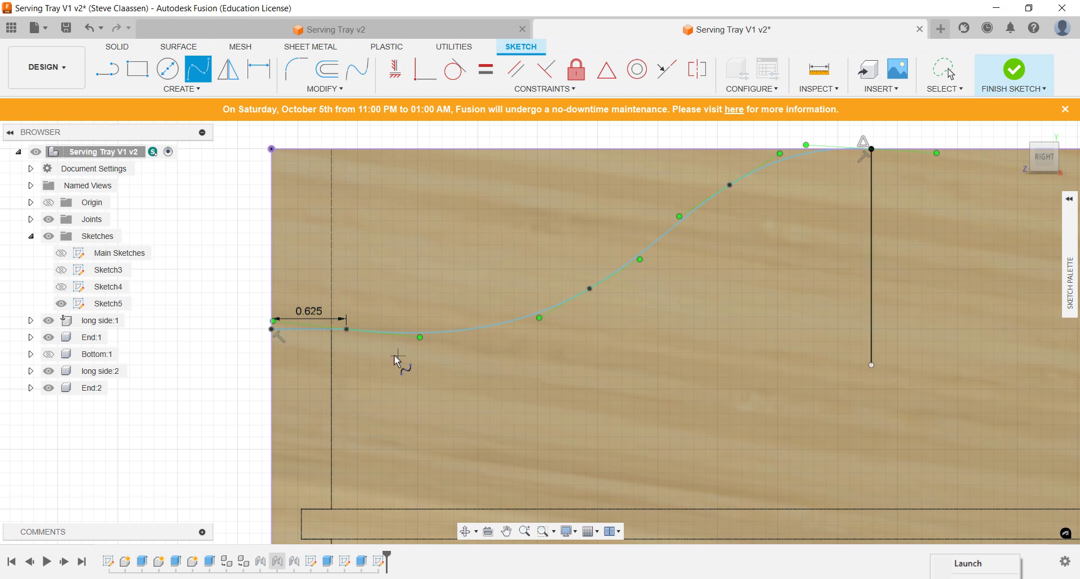
Step: Move the spline's left fit point to flatten its lower end and close the profile
scroll(357, 340, "up", 5)
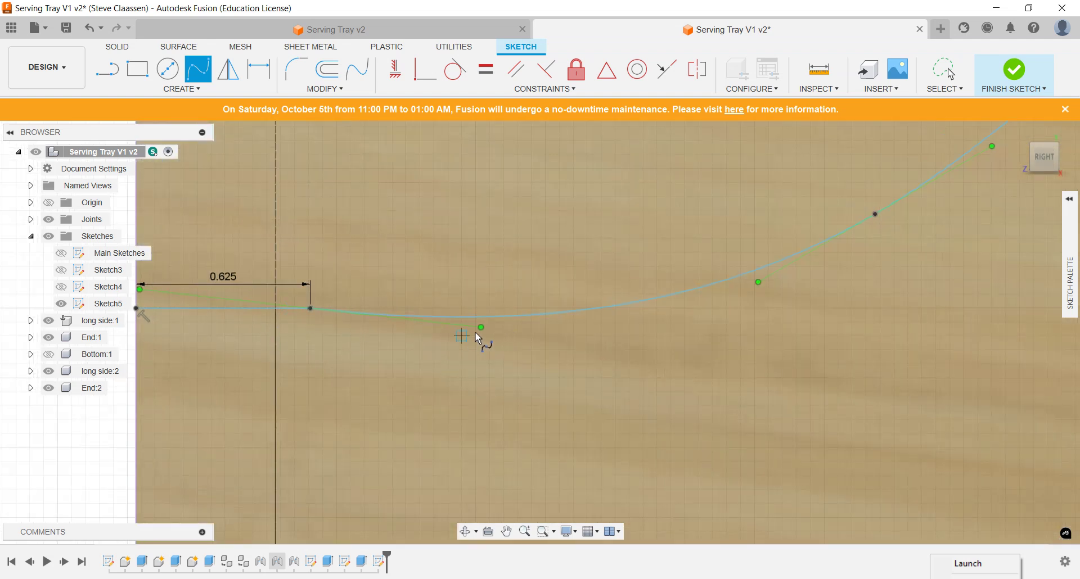
left_click(481, 327)
key("Escape")
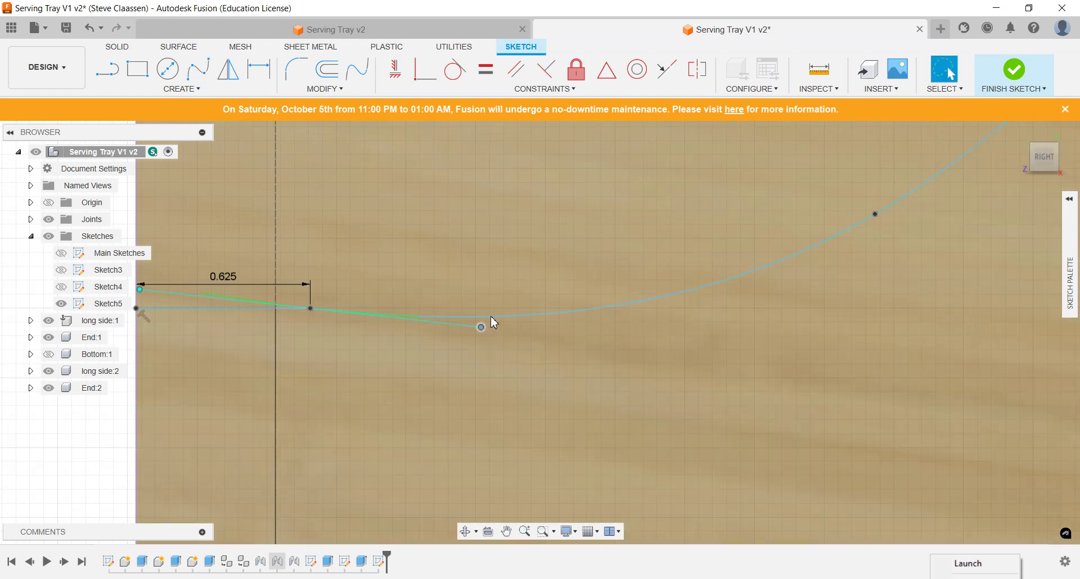
mouse_move(482, 327)
left_mouse_down()
mouse_move(525, 261)
mouse_move(513, 311)
mouse_move(399, 314)
mouse_move(467, 303)
left_mouse_up()
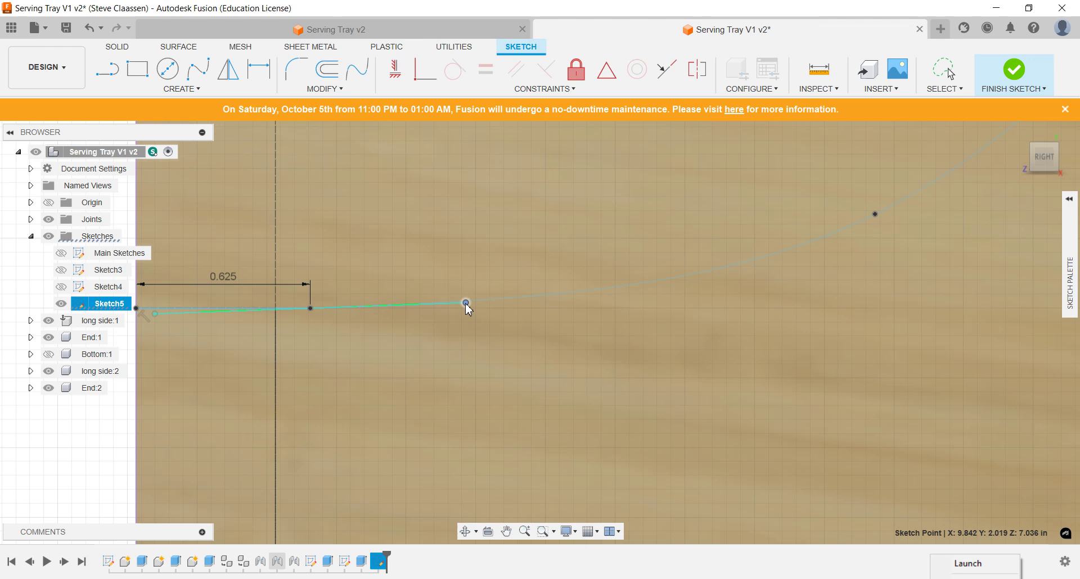
left_click(466, 303)
key("Escape")
scroll(526, 335, "down", 5)
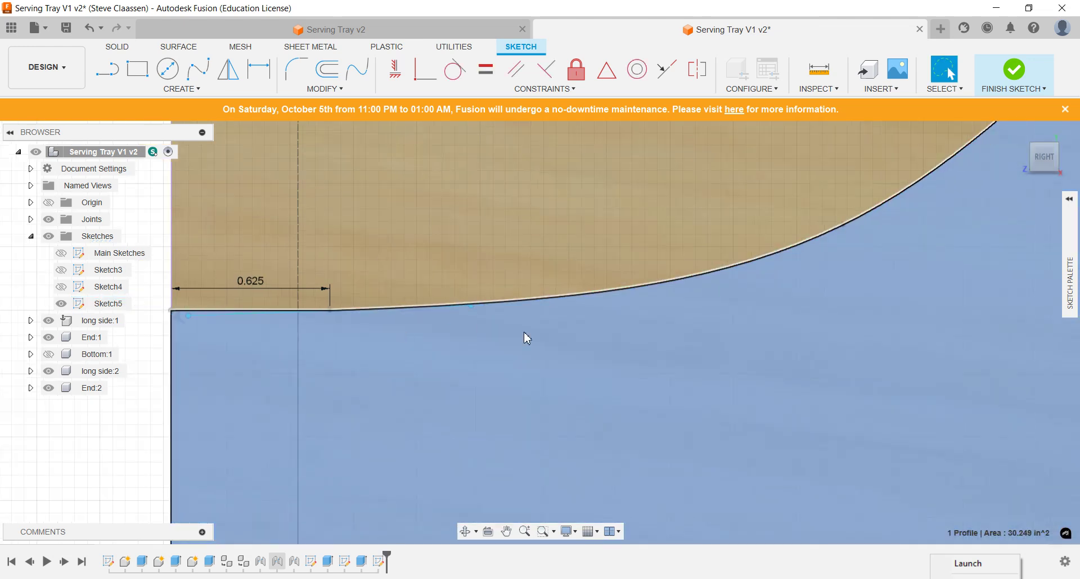
middle_click_drag(723, 305, 526, 348)
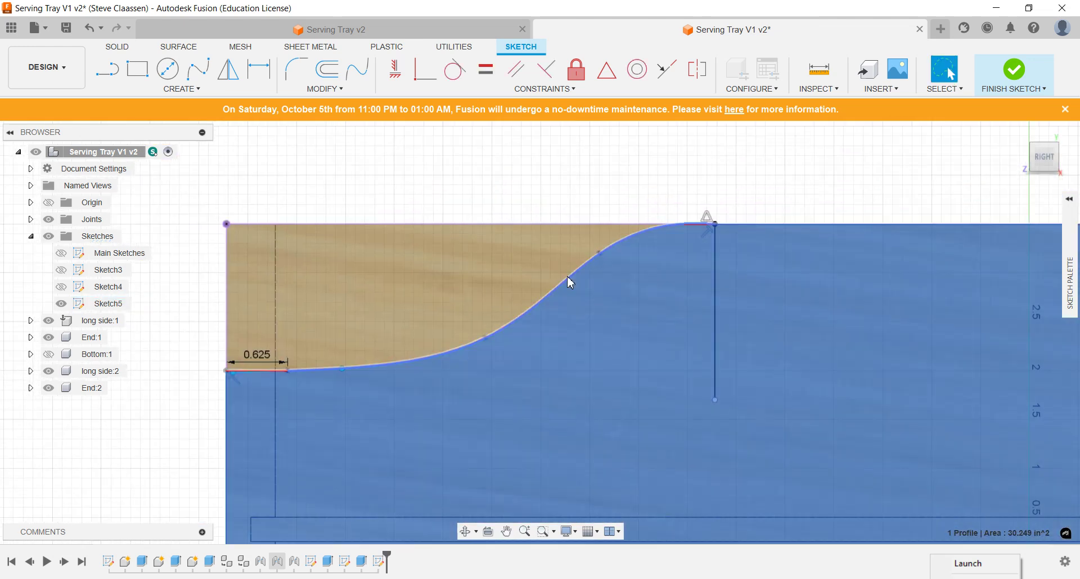
scroll(582, 260, "up", 3)
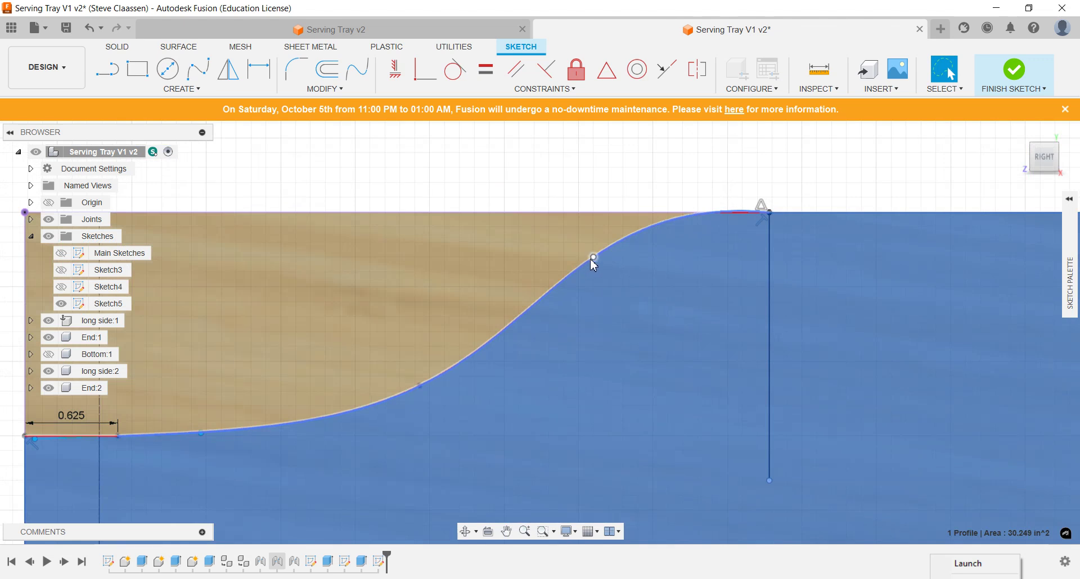
Step: Adjust the spline's upper tangent, top-end angle, and middle and lower fit points so it eases into the top edge
left_click_drag(593, 258, 550, 273)
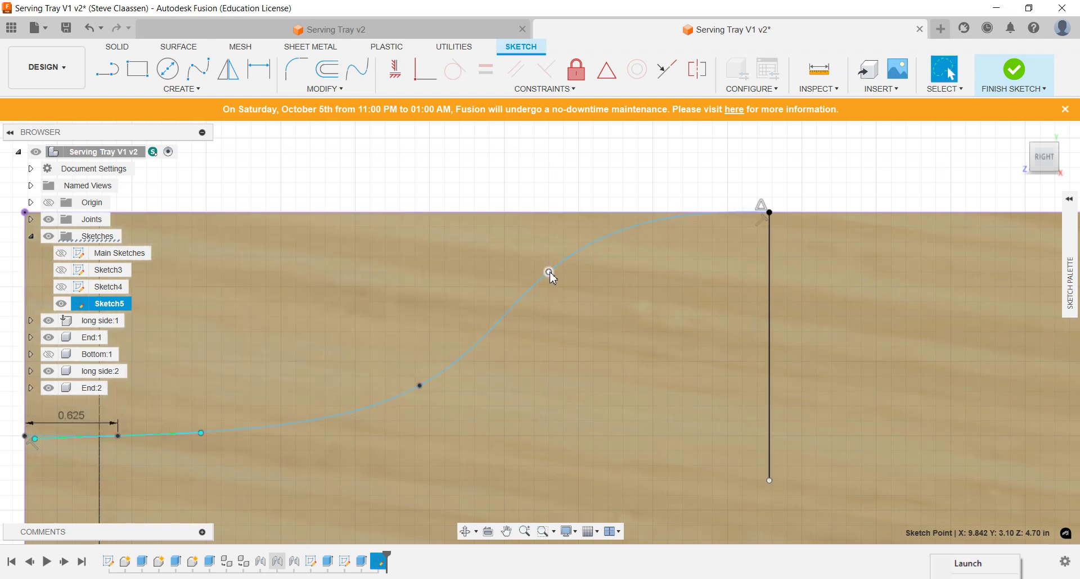
mouse_move(601, 229)
left_mouse_down()
mouse_move(591, 231)
mouse_move(598, 243)
mouse_move(601, 234)
left_mouse_up()
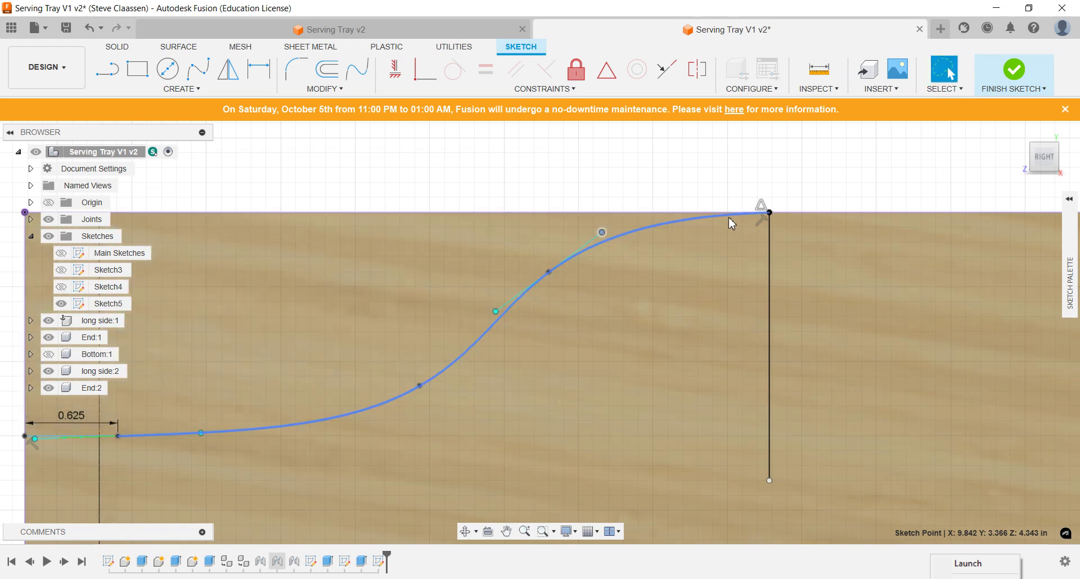
scroll(728, 219, "up", 4)
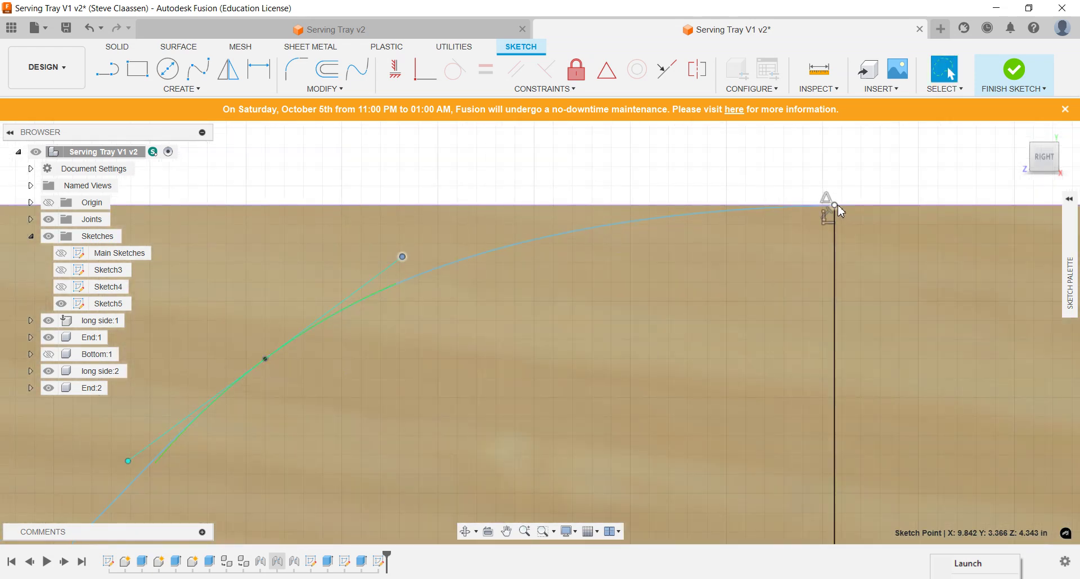
left_click(836, 207)
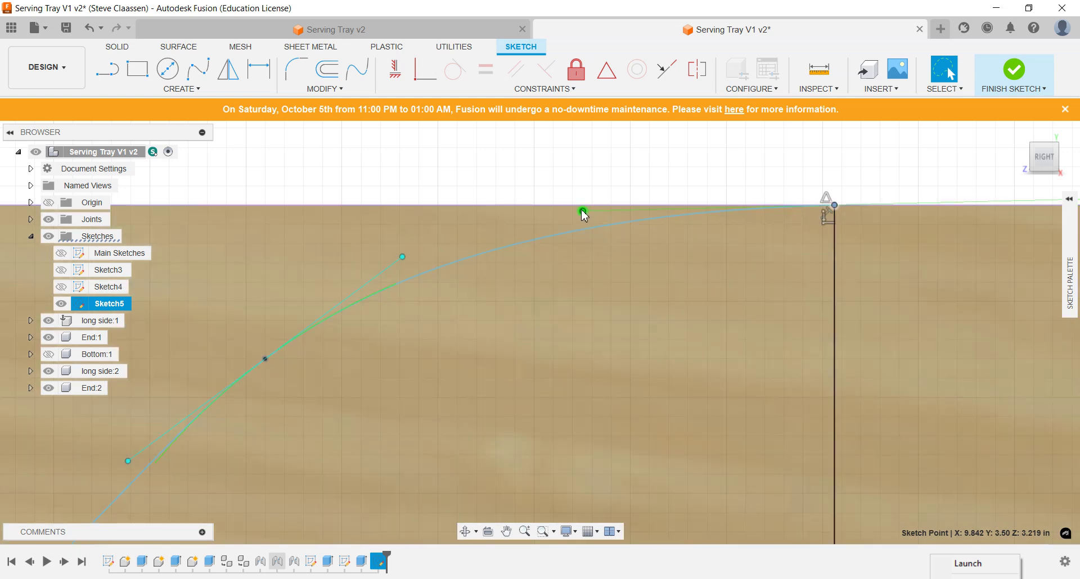
mouse_move(584, 215)
left_mouse_down()
mouse_move(588, 262)
mouse_move(349, 213)
left_mouse_up()
scroll(463, 366, "down", 8)
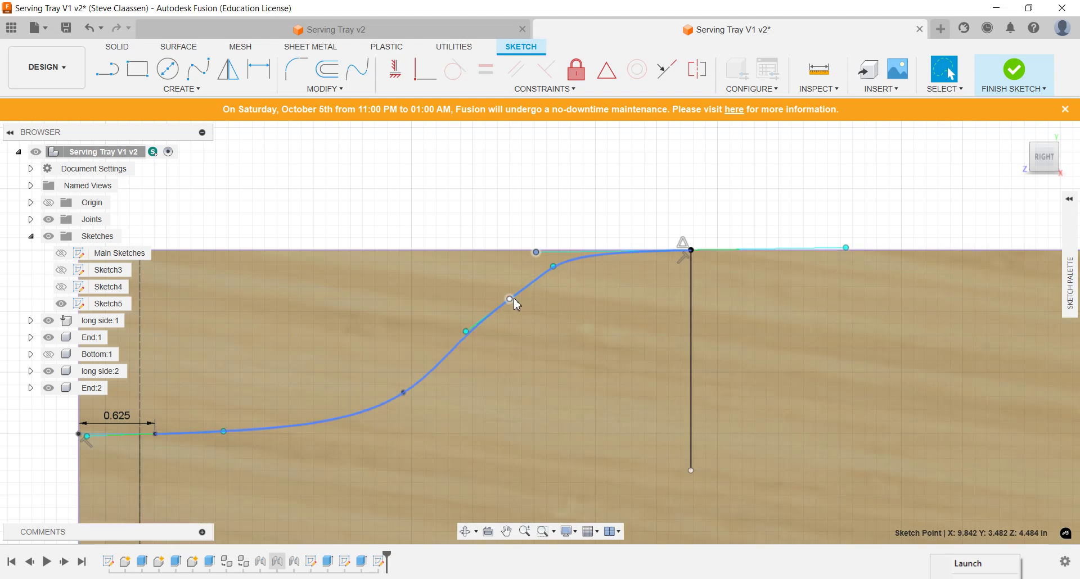
left_click_drag(510, 299, 512, 319)
left_click_drag(403, 394, 378, 394)
mouse_move(557, 287)
left_mouse_down()
mouse_move(515, 328)
mouse_move(457, 337)
left_mouse_up()
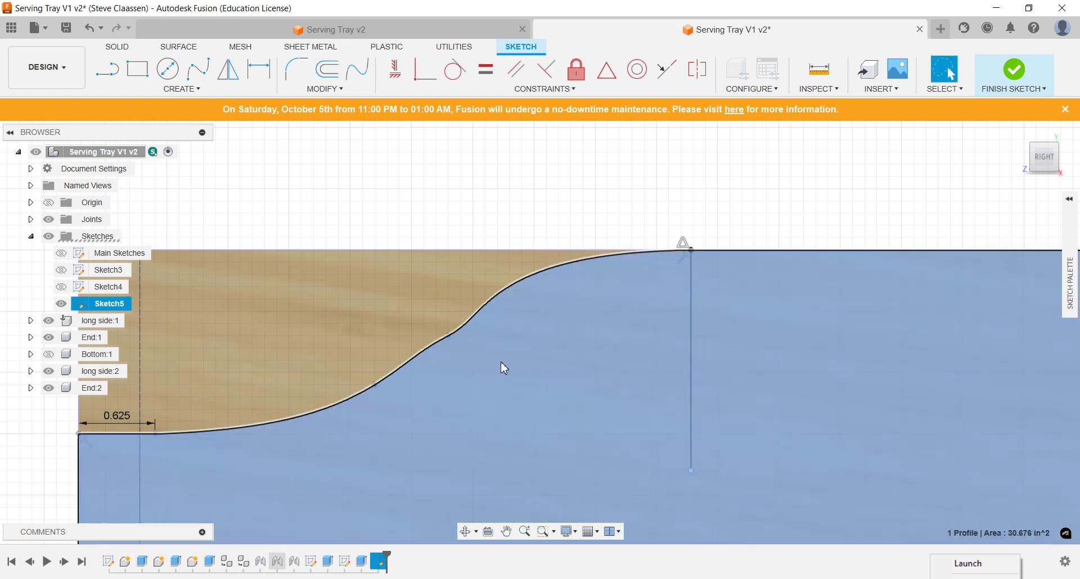
Step: Shift the spline's lower and middle fit points down-left, leaving one closed 30.702 in² profile
key("ctrl+z")
key("ctrl+z")
key("ctrl+z")
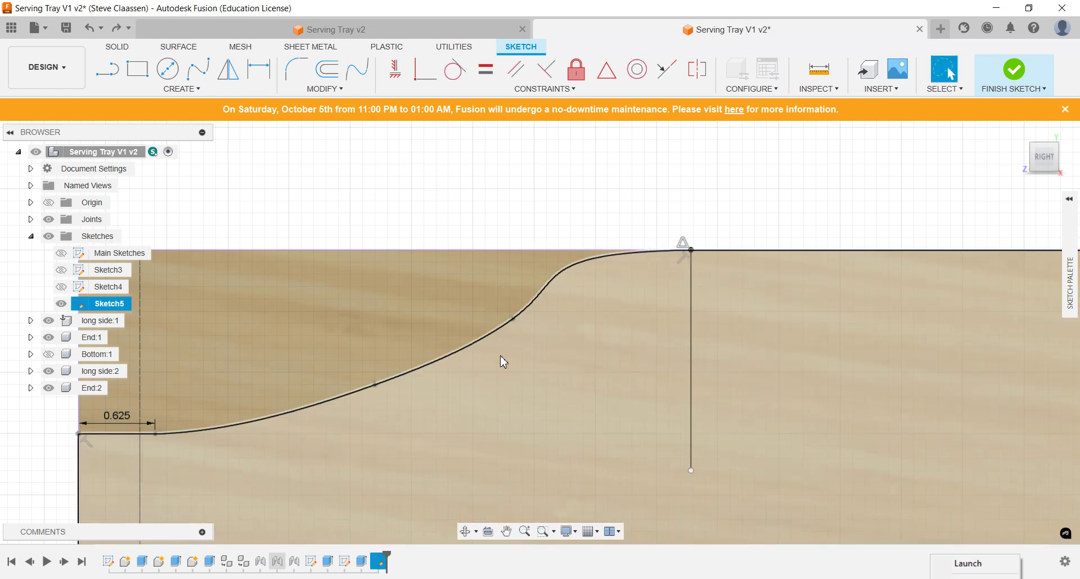
key("ctrl+z")
key("ctrl+z")
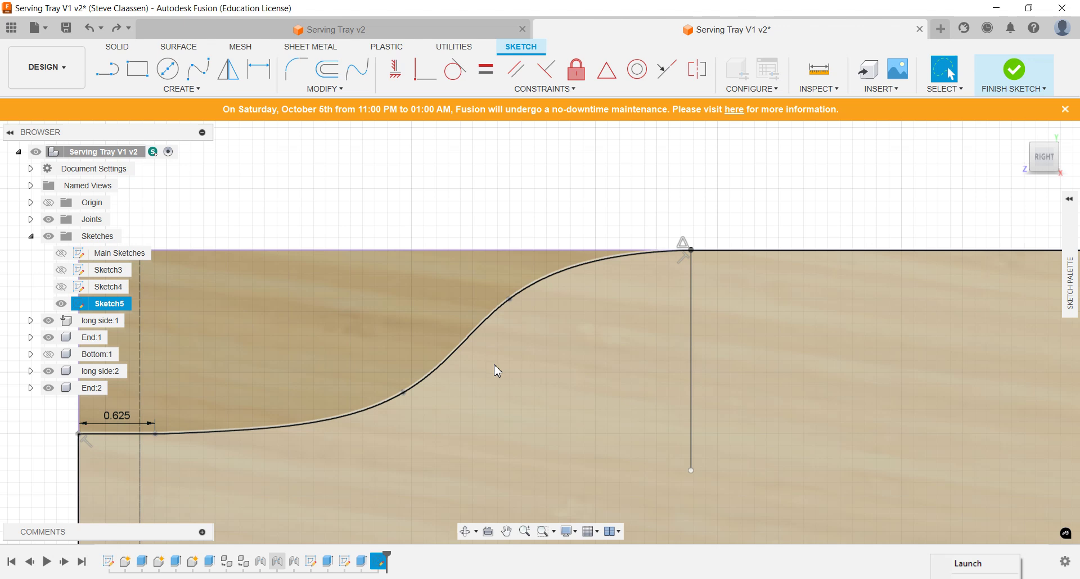
left_click(494, 321)
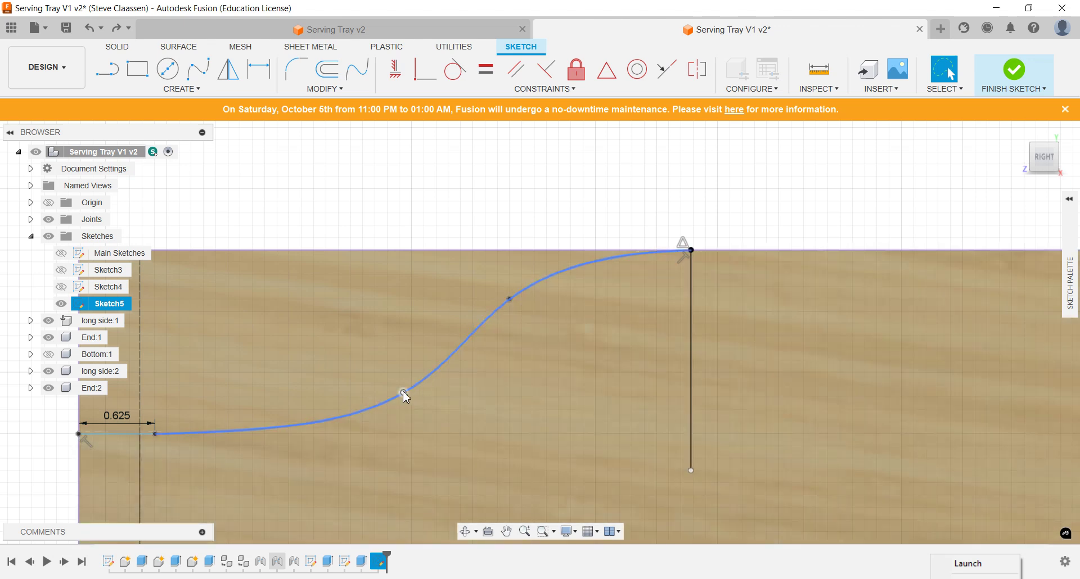
left_click_drag(406, 397, 371, 412)
left_click_drag(510, 299, 479, 315)
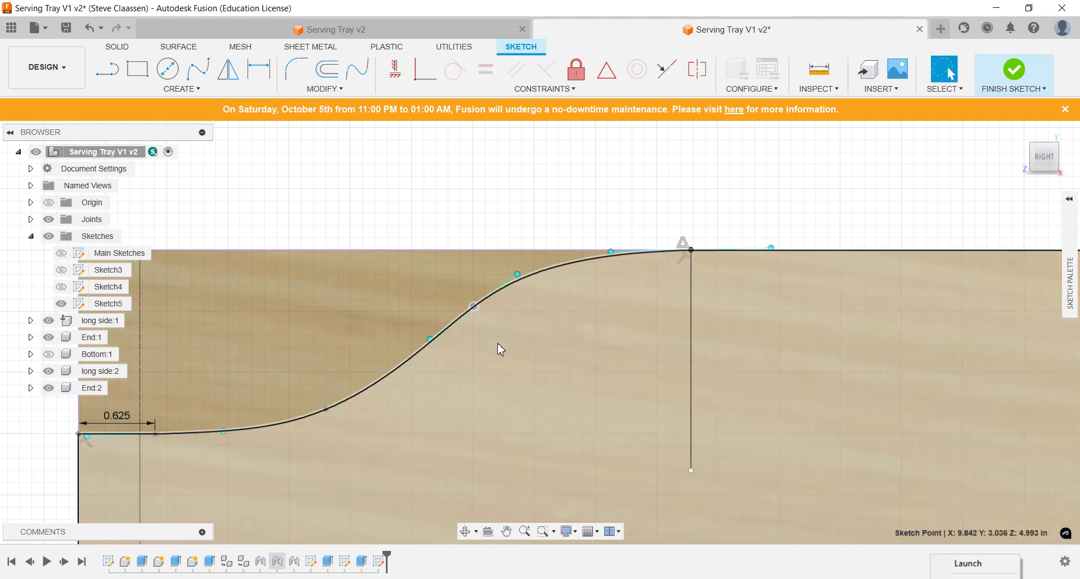
left_click(410, 446)
scroll(436, 433, "down", 3)
scroll(472, 439, "down", 1)
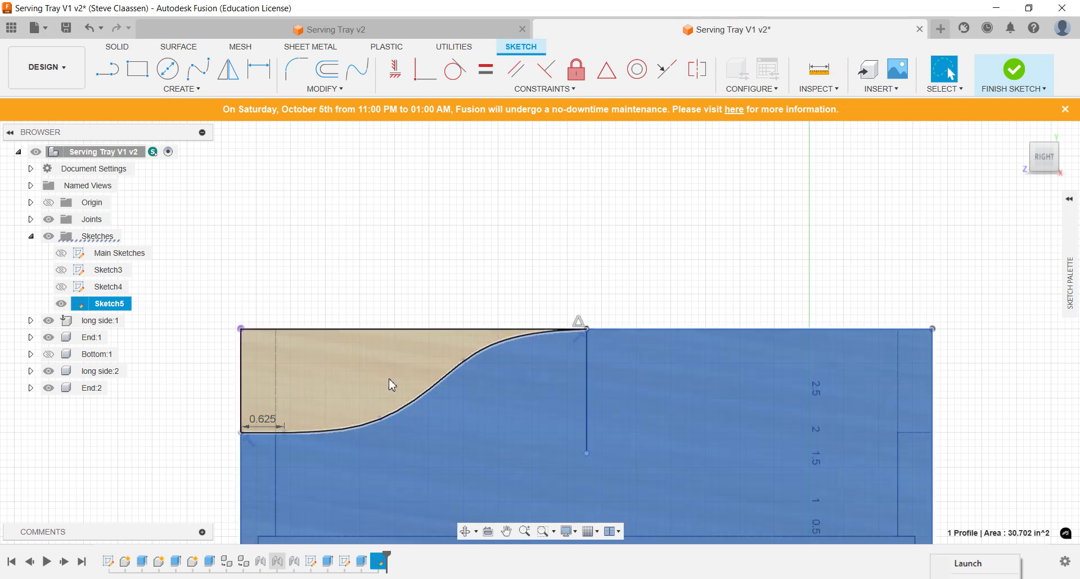
scroll(520, 409, "up", 4)
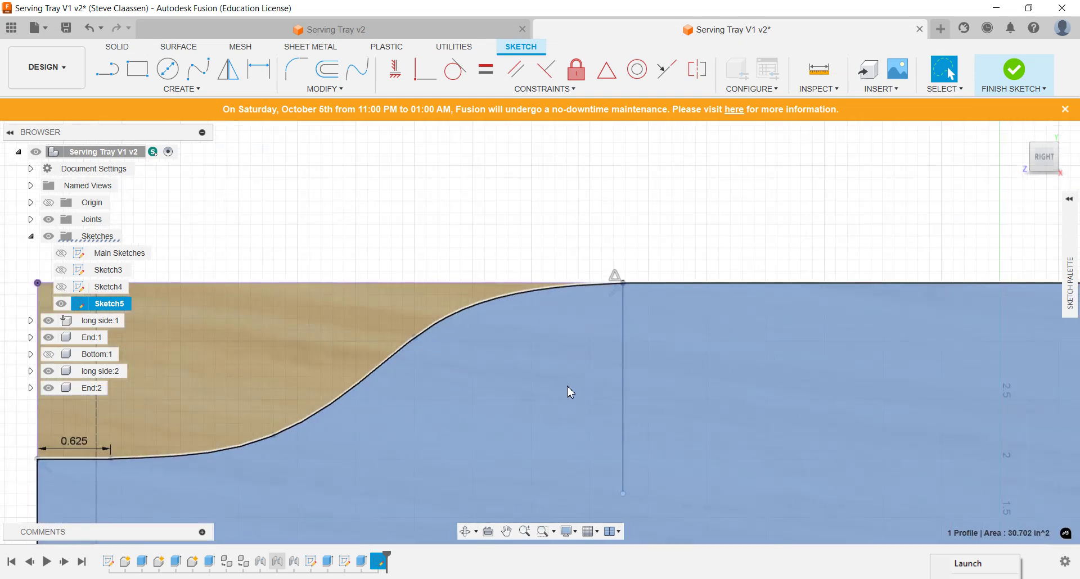
scroll(542, 204, "down", 2)
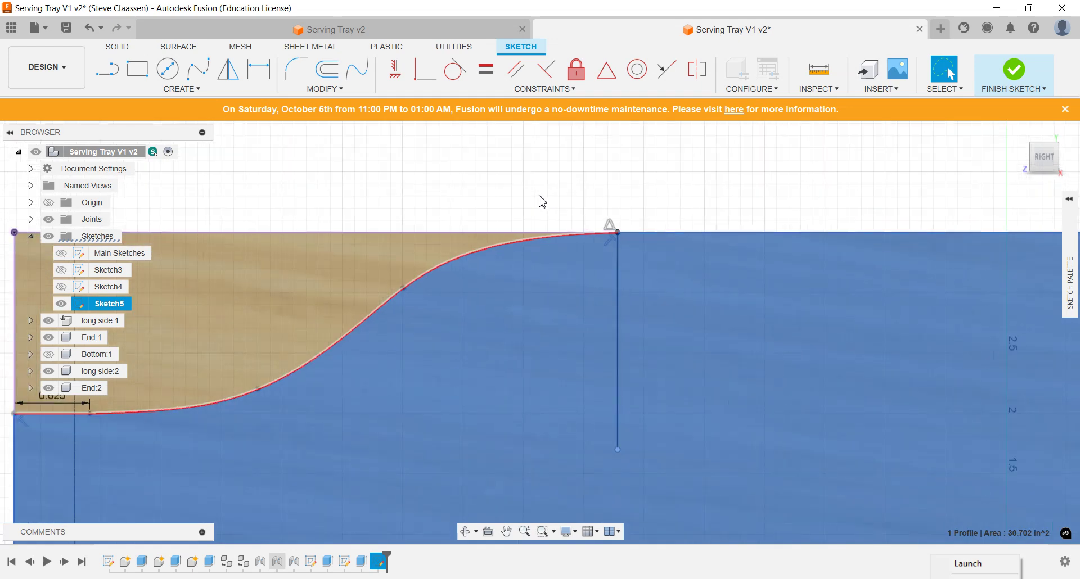
Step: Place a 1 in diameter circle on the end board below the S-curve
left_click(546, 198)
left_click(168, 68)
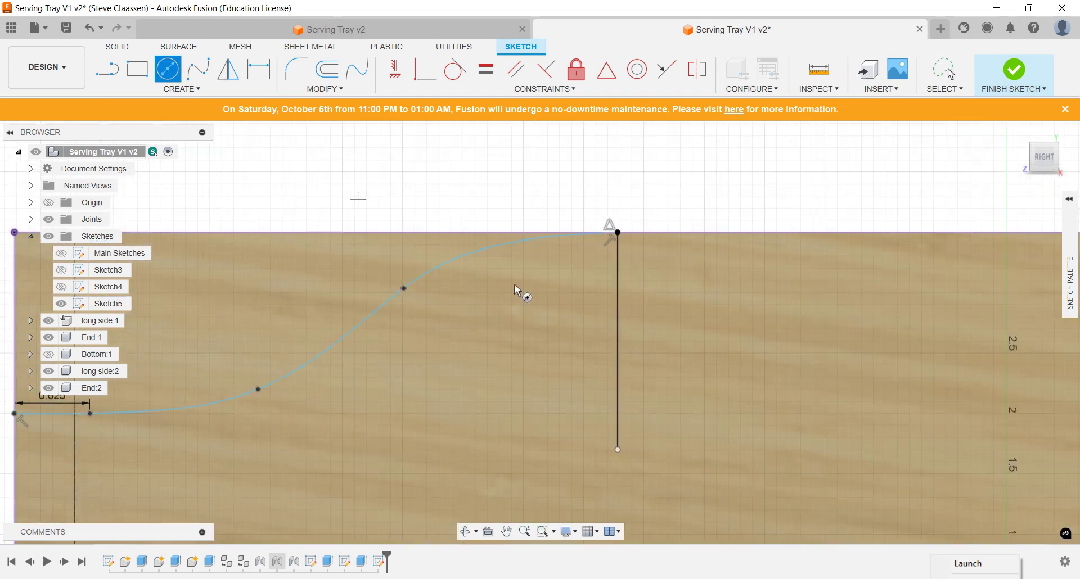
left_click(495, 356)
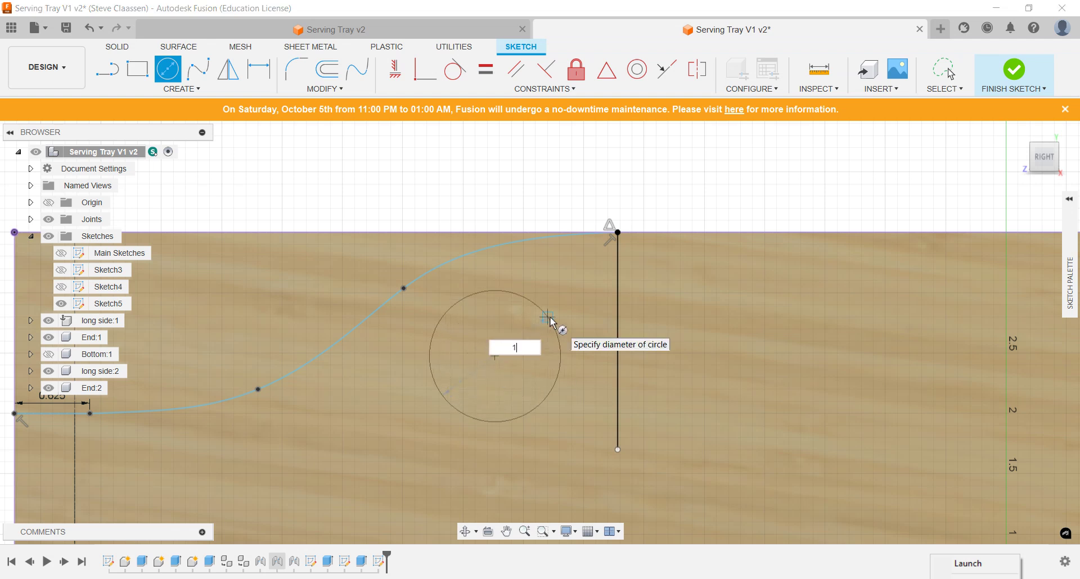
type("1")
key("Return")
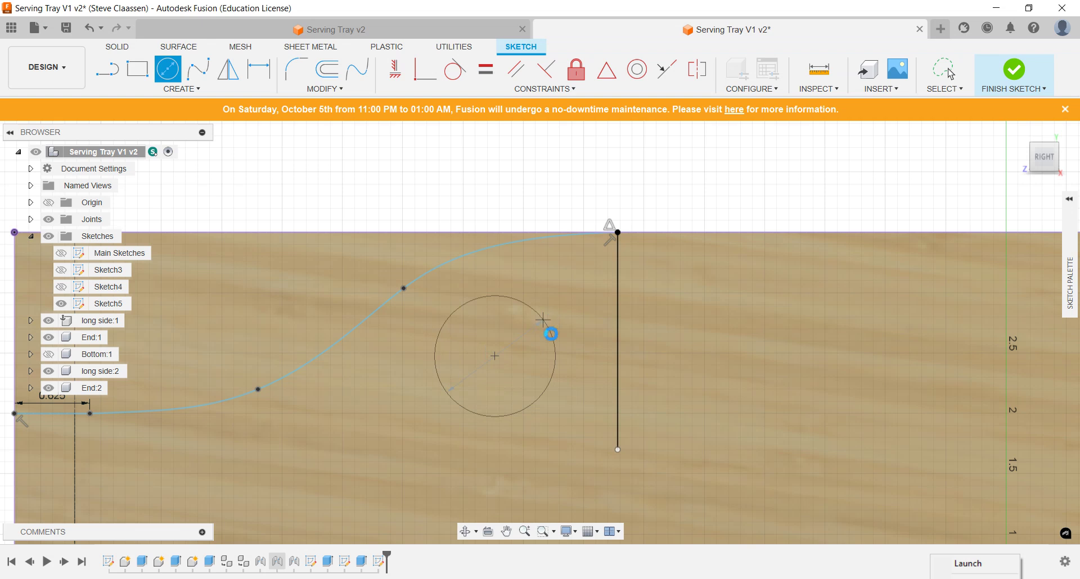
key("Escape")
left_click(106, 76)
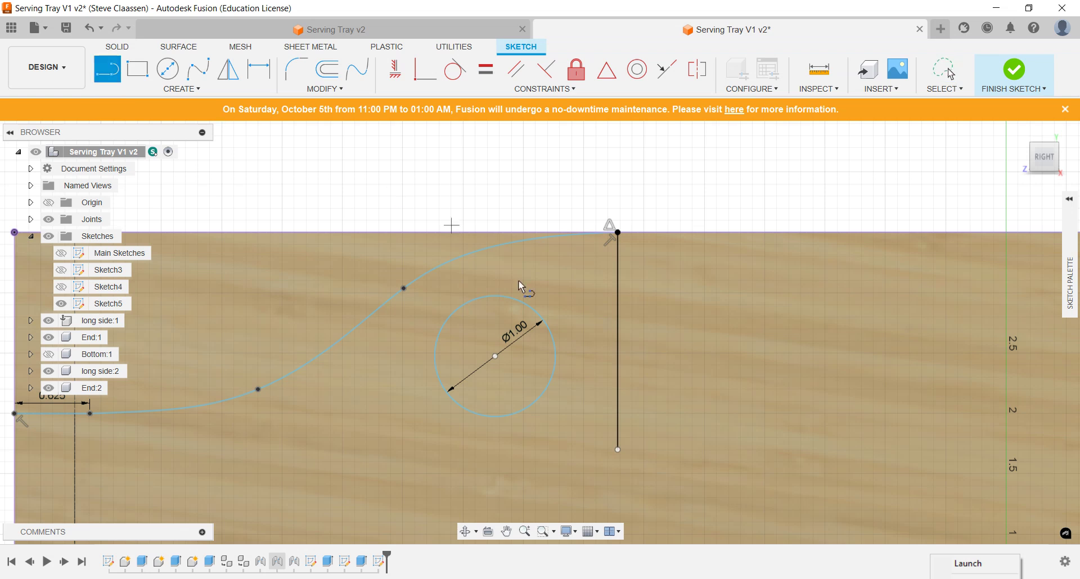
scroll(502, 300, "up", 3)
Step: Draw straight lines from the circle's top and bottom across to the vertical line
left_click(494, 297)
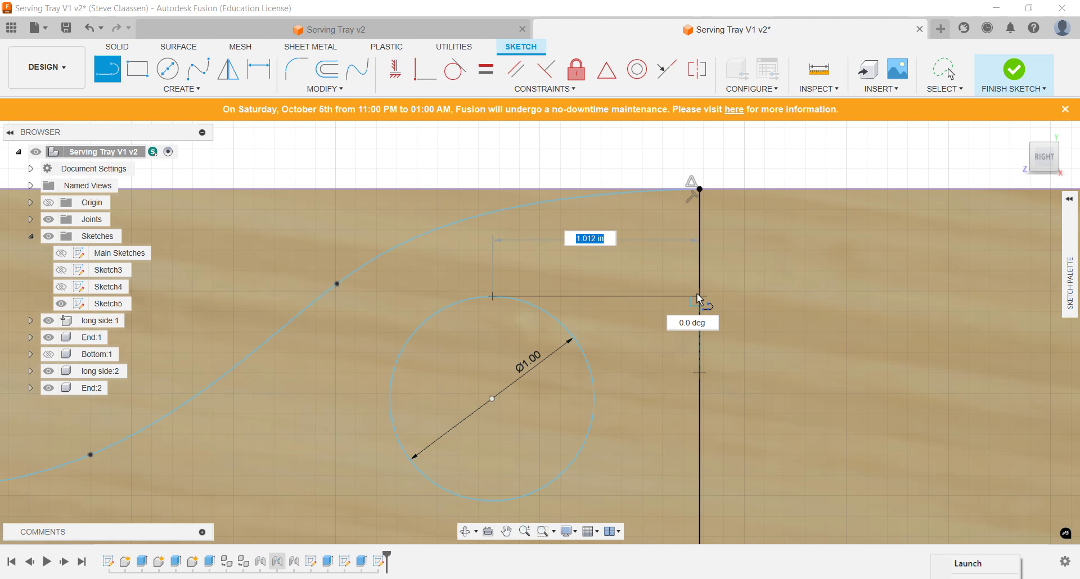
double_click(699, 298)
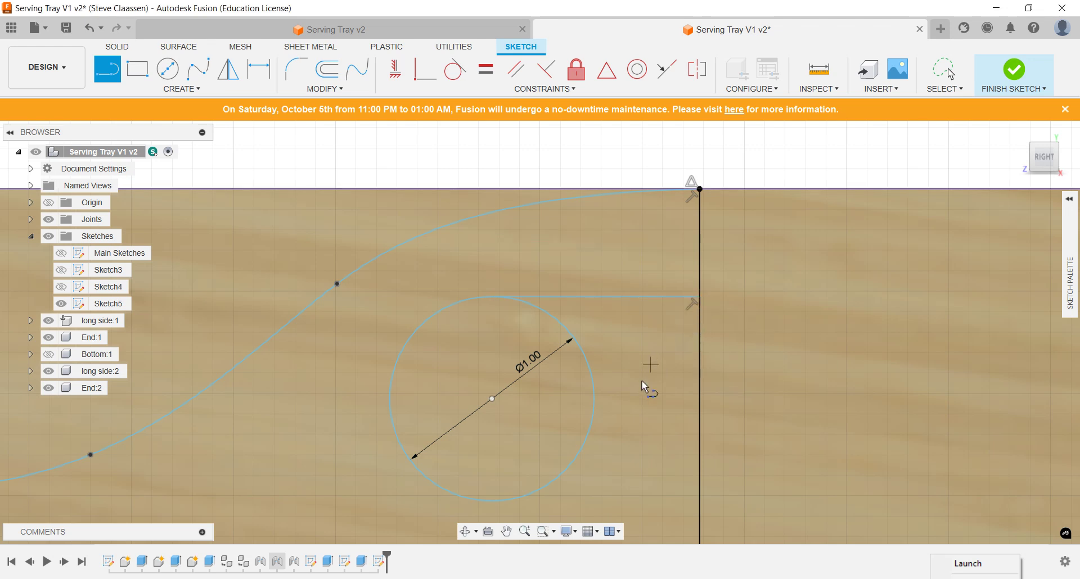
left_click(493, 500)
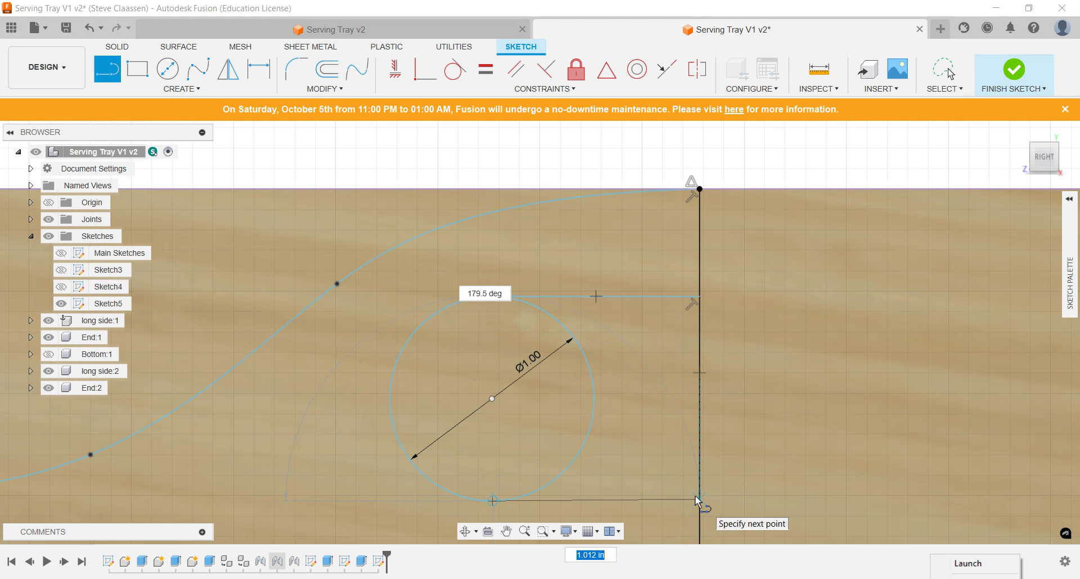
left_click(697, 500)
key("Escape")
key("Escape")
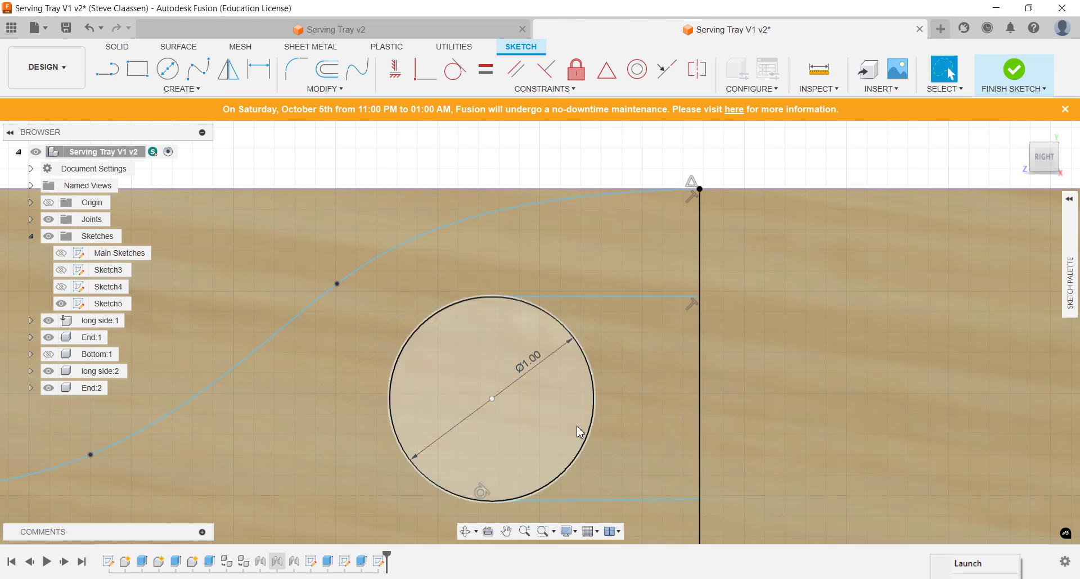
Step: Trim away the circle's right-hand arc to leave a half slot
key("t")
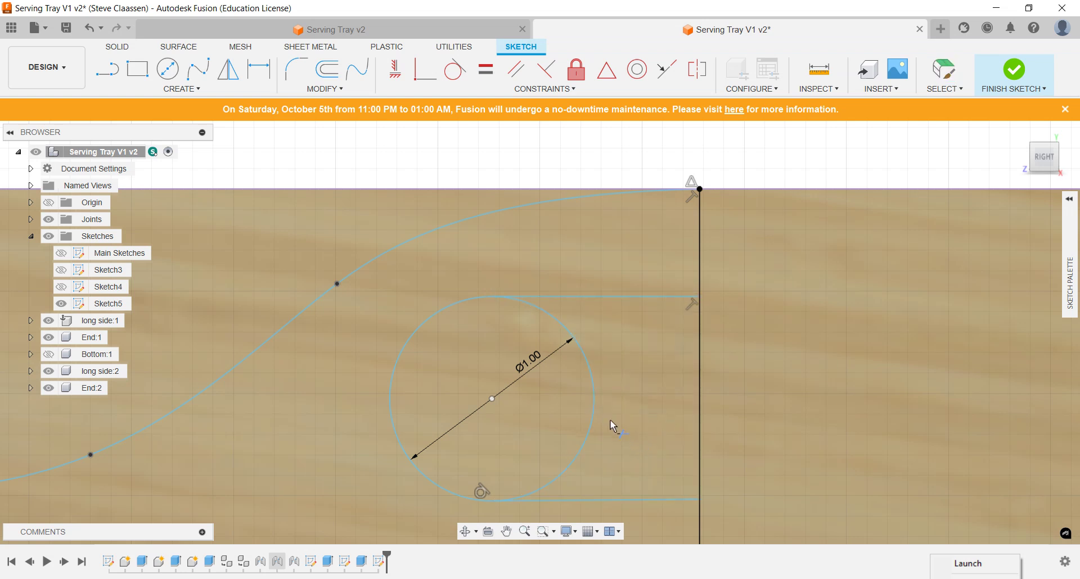
left_click(595, 419)
scroll(605, 425, "down", 1)
scroll(608, 427, "down", 2)
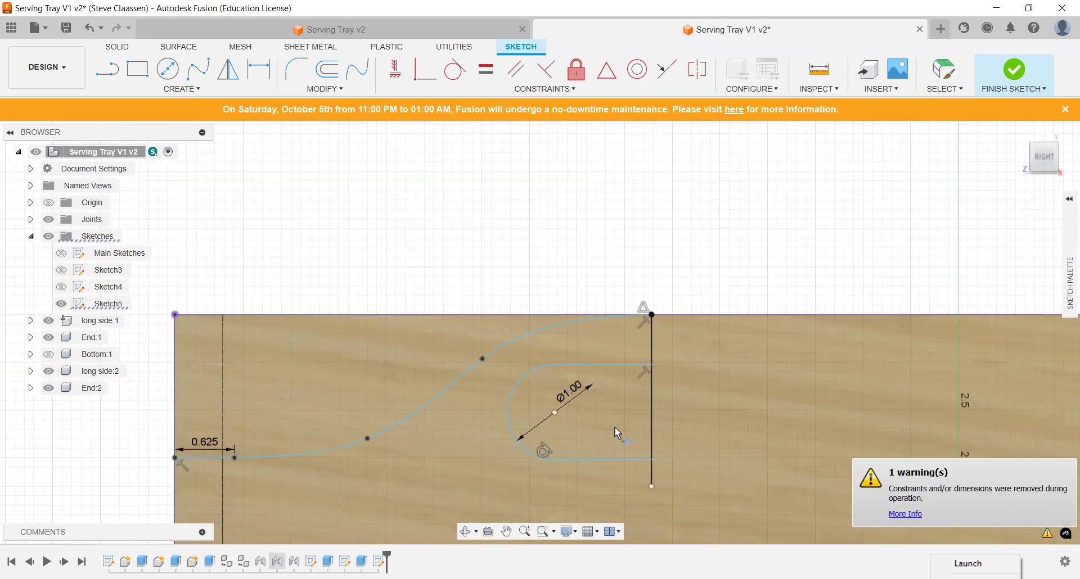
scroll(667, 490, "down", 1)
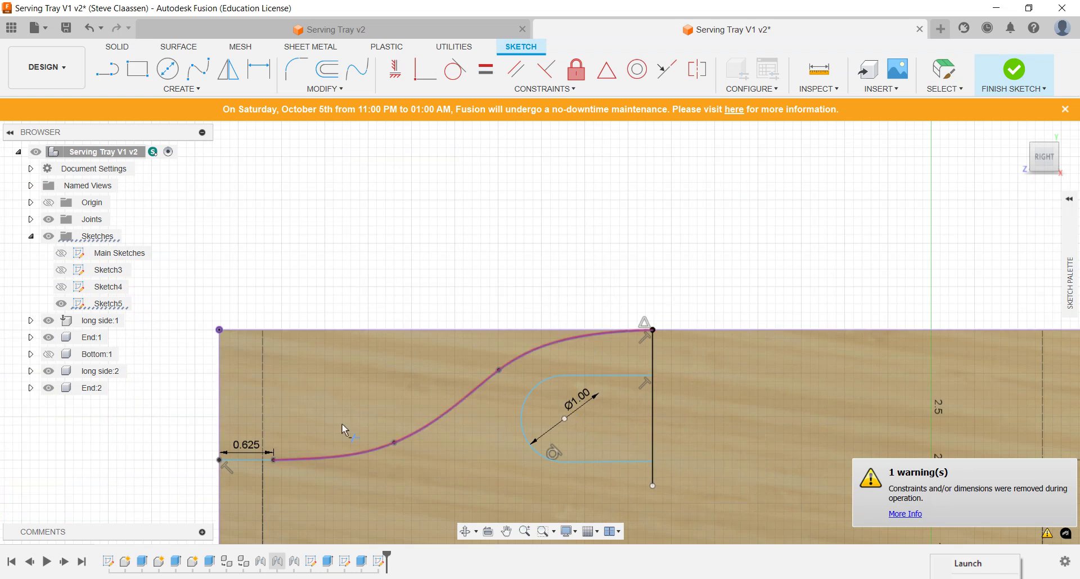
scroll(642, 419, "down", 2)
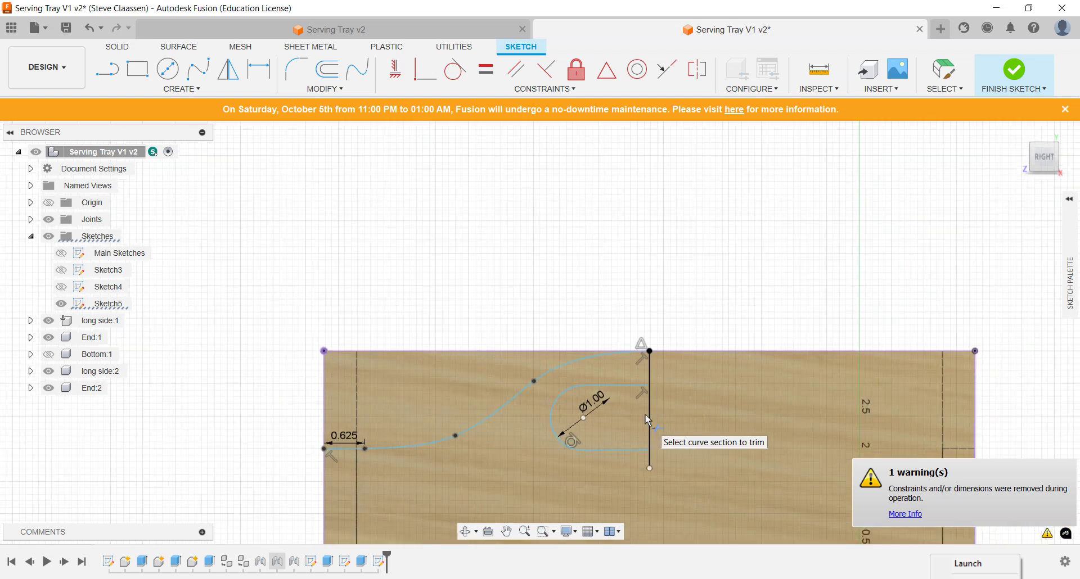
middle_click_drag(647, 433, 527, 407)
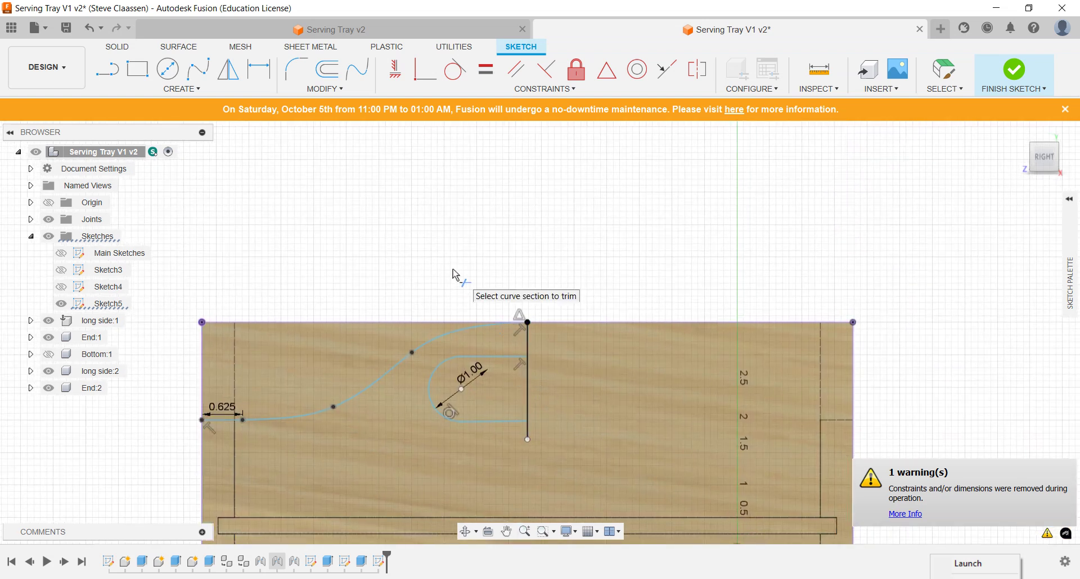
Step: Select the half-slot curves, the S-curve and the short left lines as mirror objects
key("Escape")
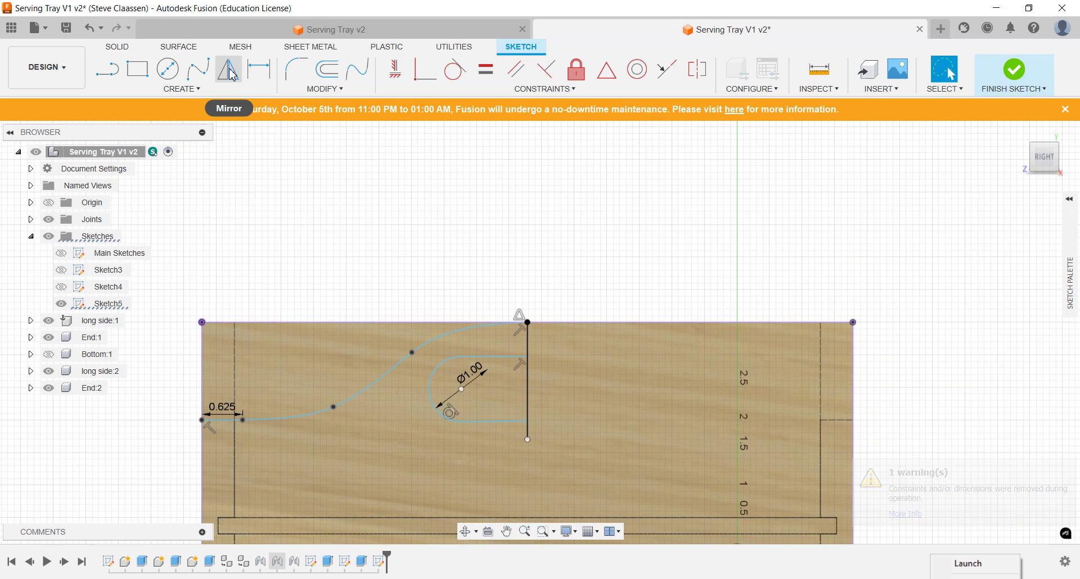
left_click(242, 76)
left_click(503, 358)
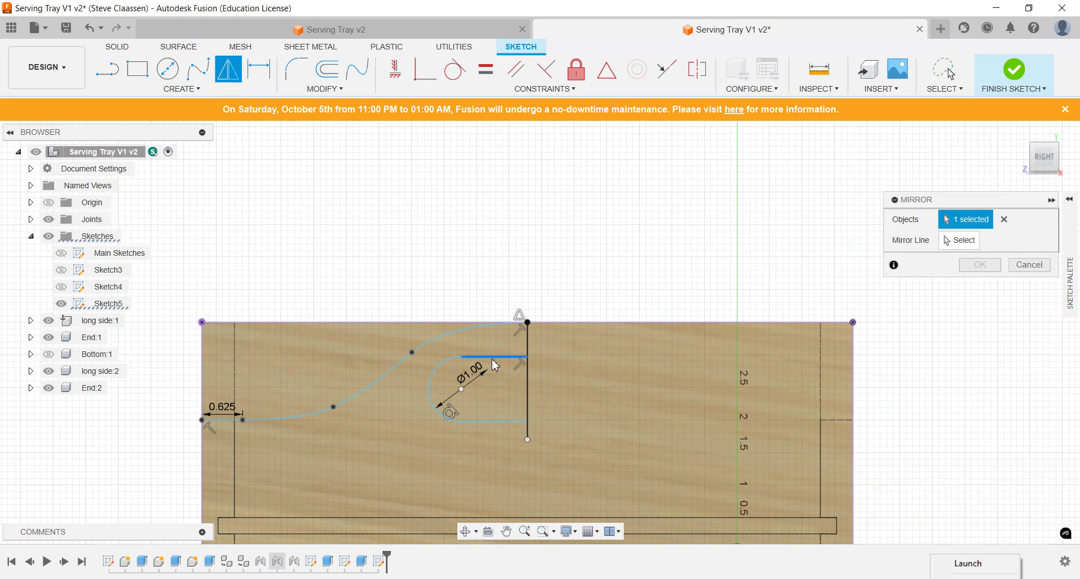
left_click(474, 422)
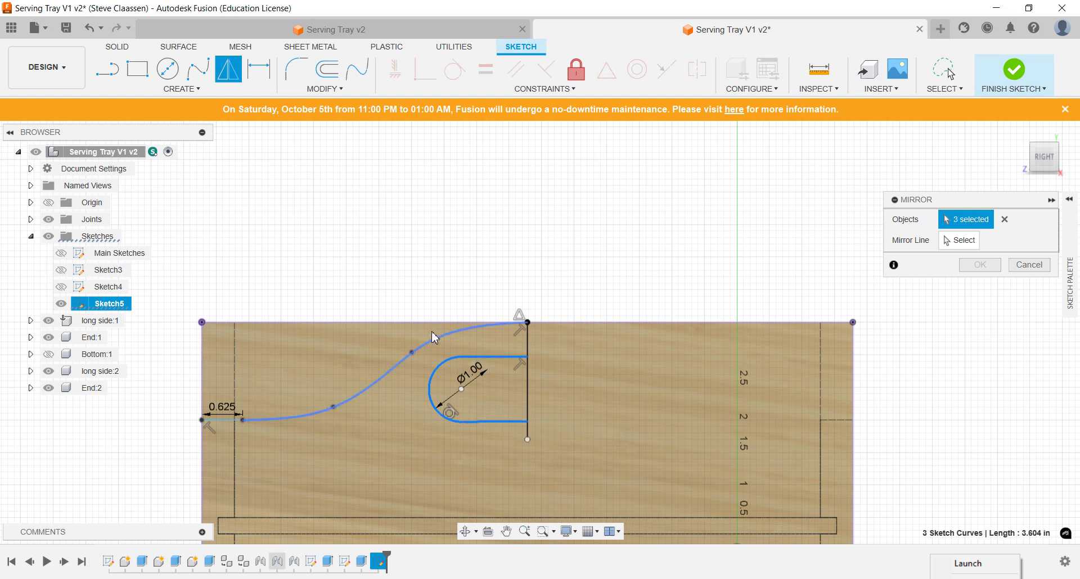
left_click(450, 337)
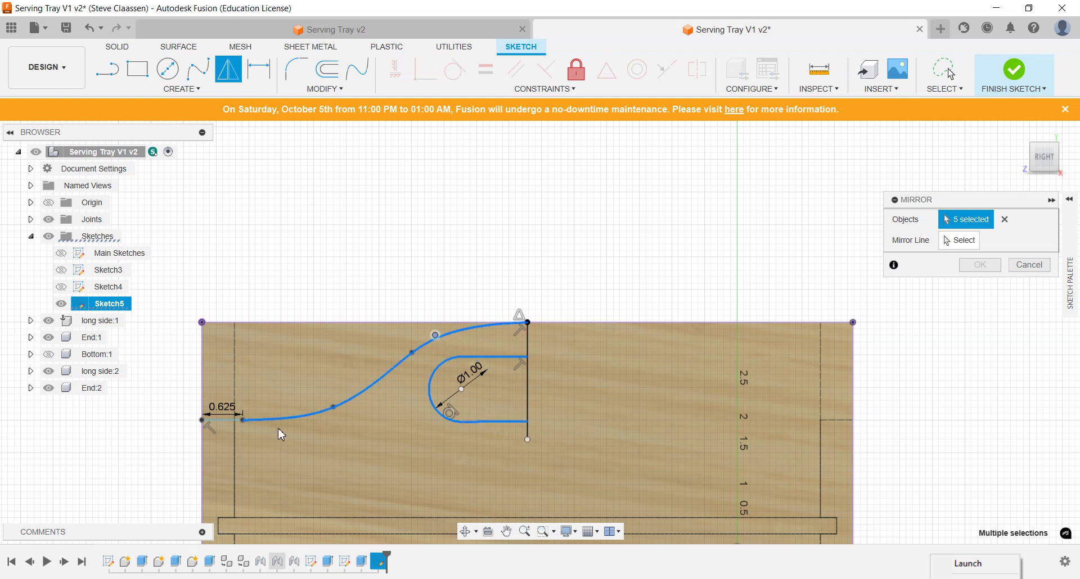
left_click(225, 419)
scroll(225, 417, "up", 5)
left_click(236, 427)
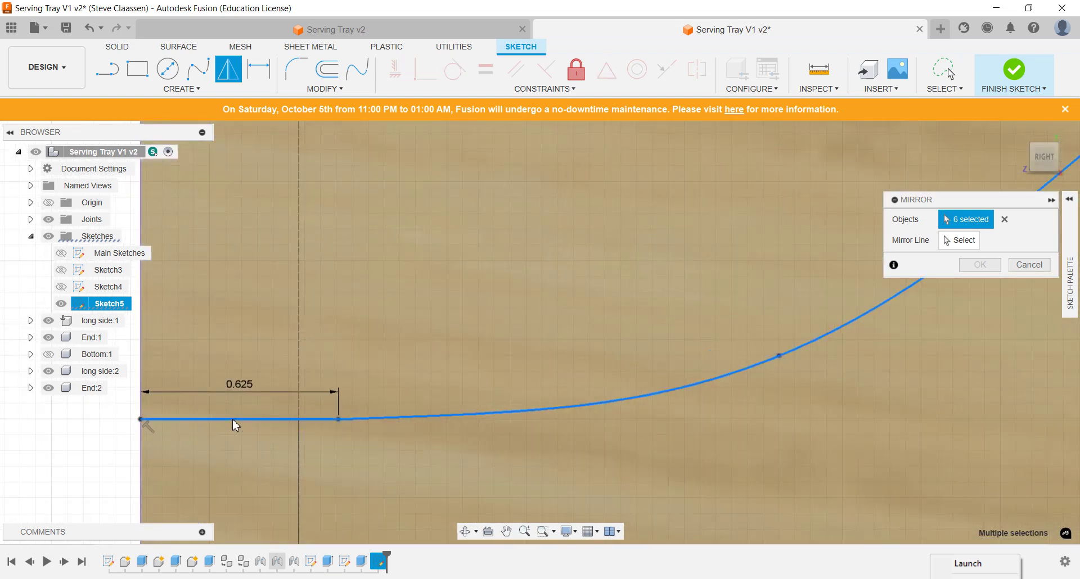
scroll(498, 440, "down", 6)
scroll(647, 447, "down", 3)
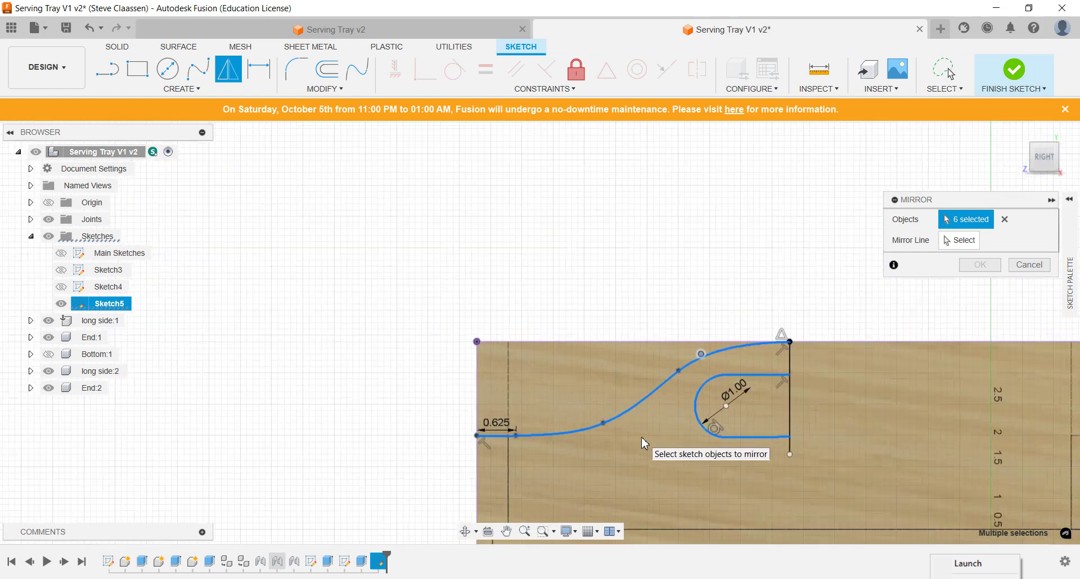
middle_click_drag(651, 451, 441, 418)
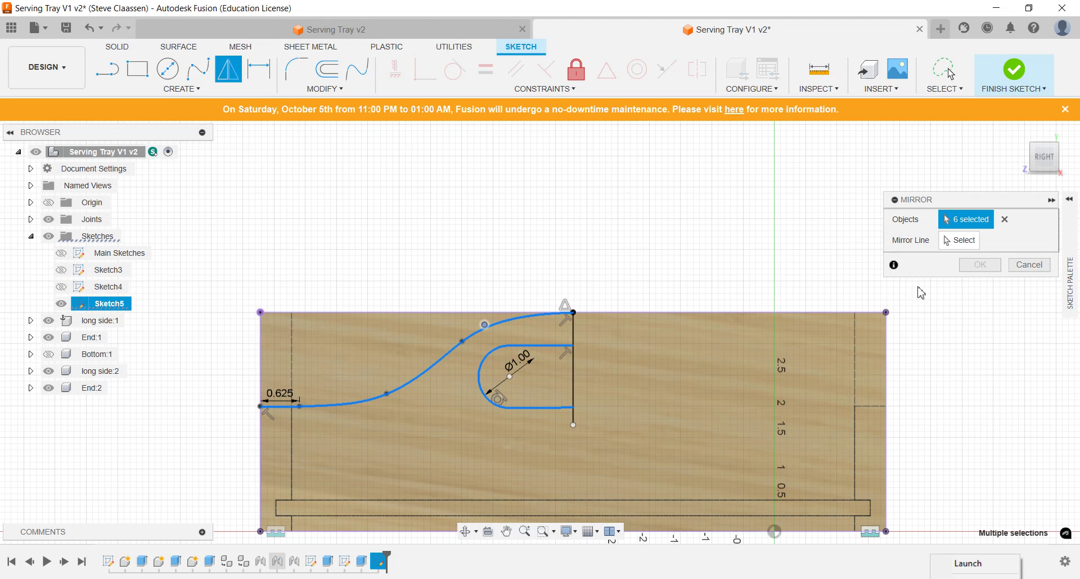
Step: Mirror the selection across the vertical centre line
left_click(960, 242)
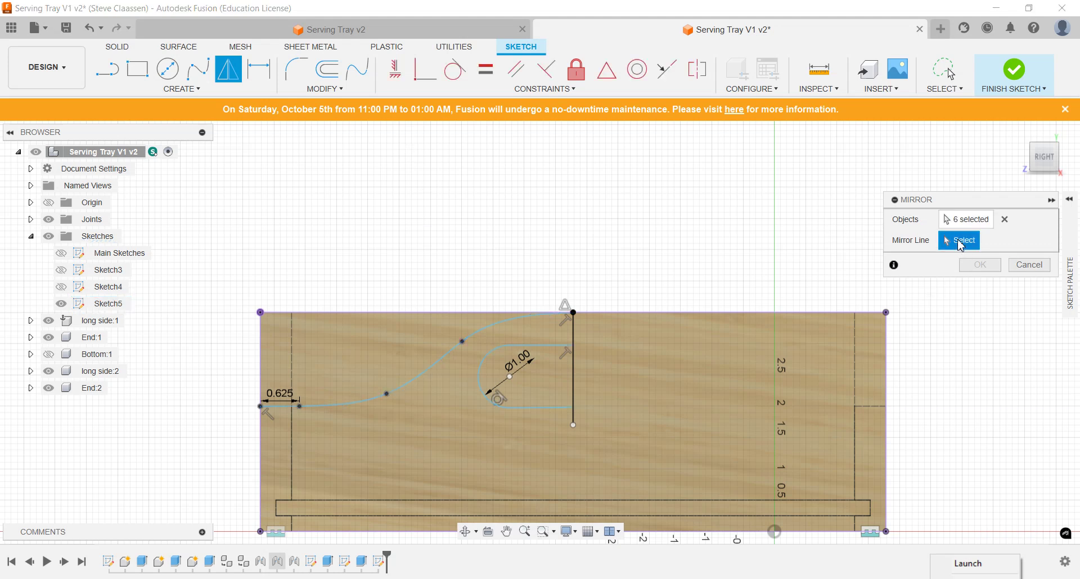
left_click(573, 366)
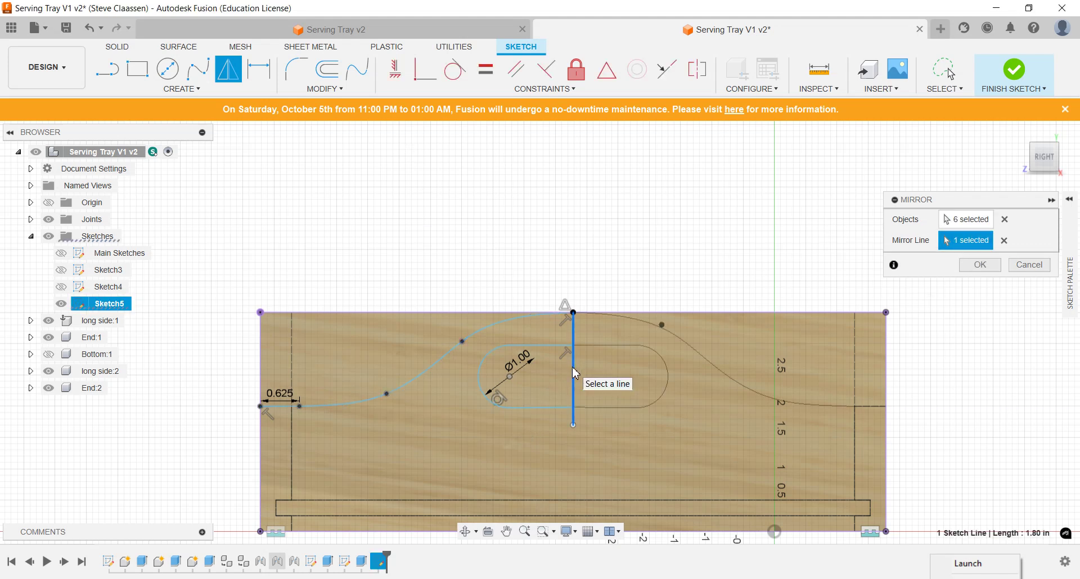
left_click(980, 266)
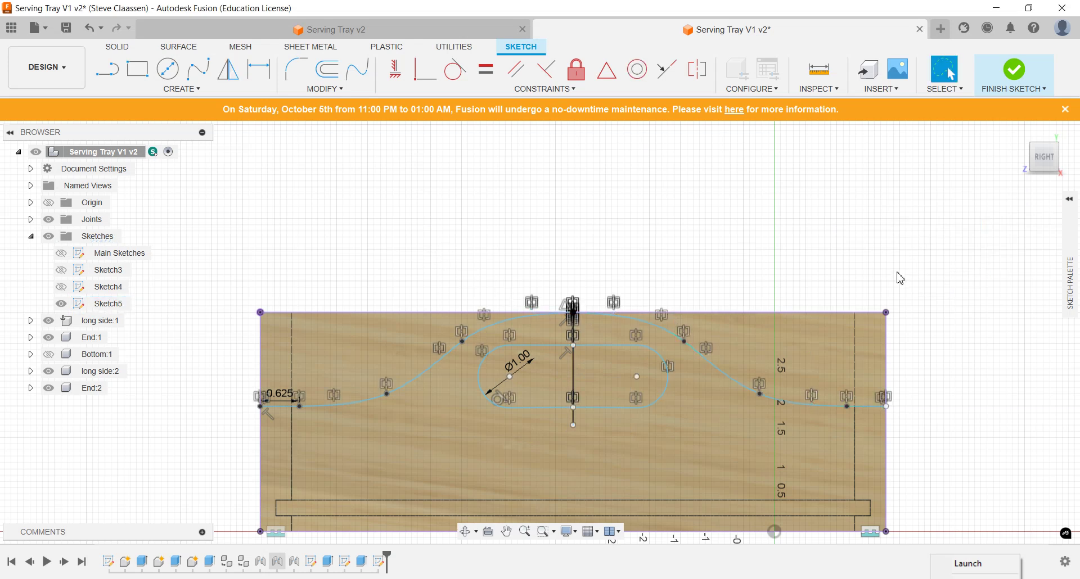
Step: Hide Sketch5's constraint symbols to reveal the clean curved top and oval handle slot
mouse_move(1077, 288)
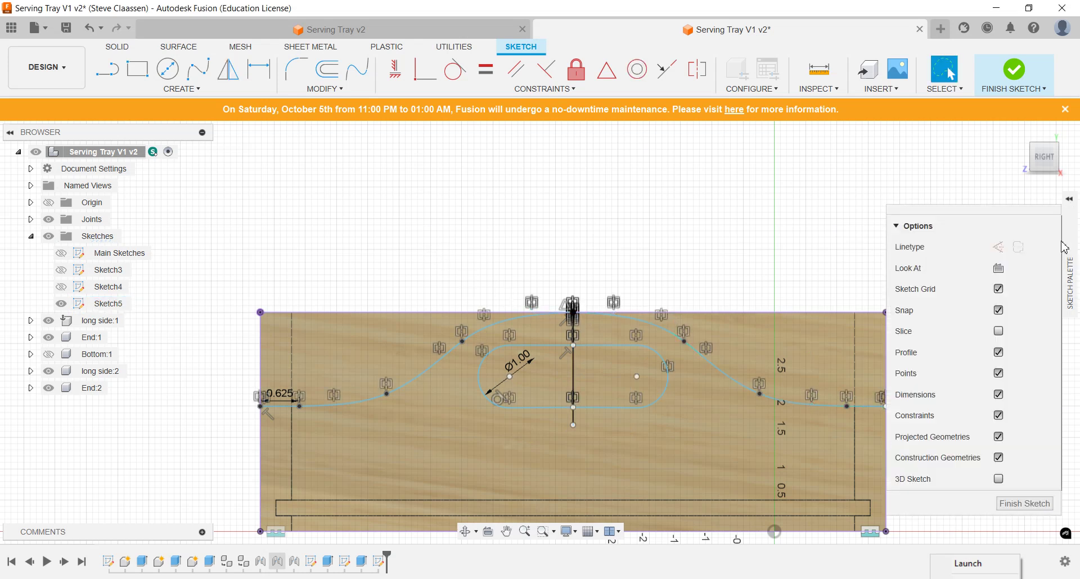
left_click(1070, 199)
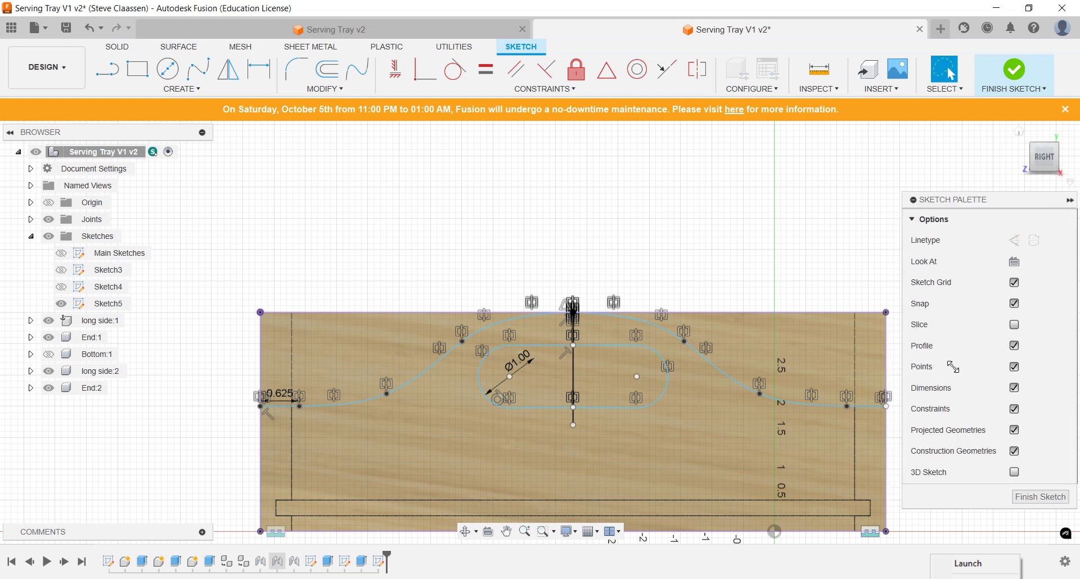
left_click(1014, 409)
scroll(742, 433, "up", 3)
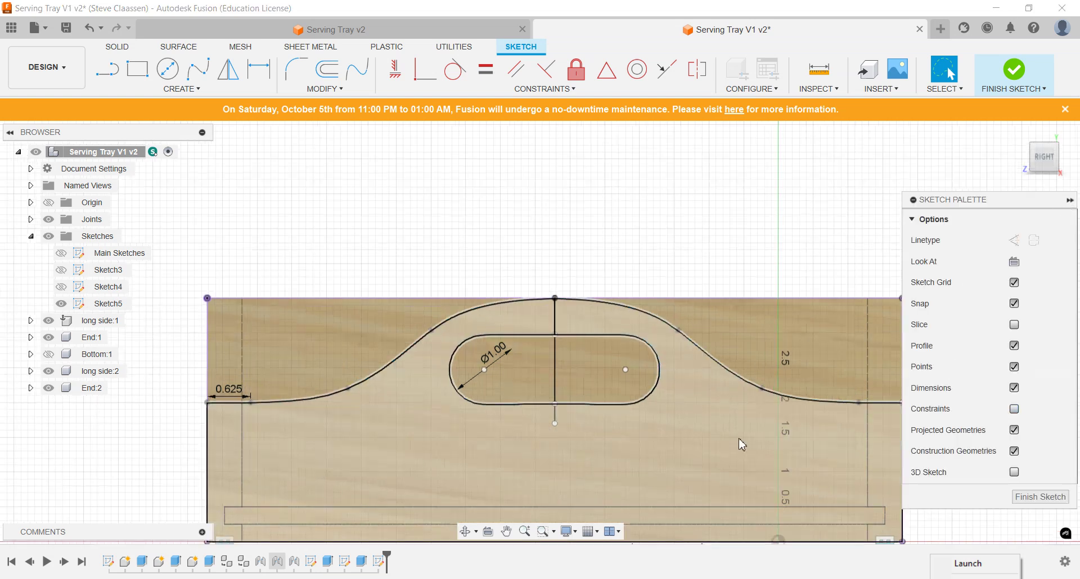
middle_click_drag(724, 420, 673, 369)
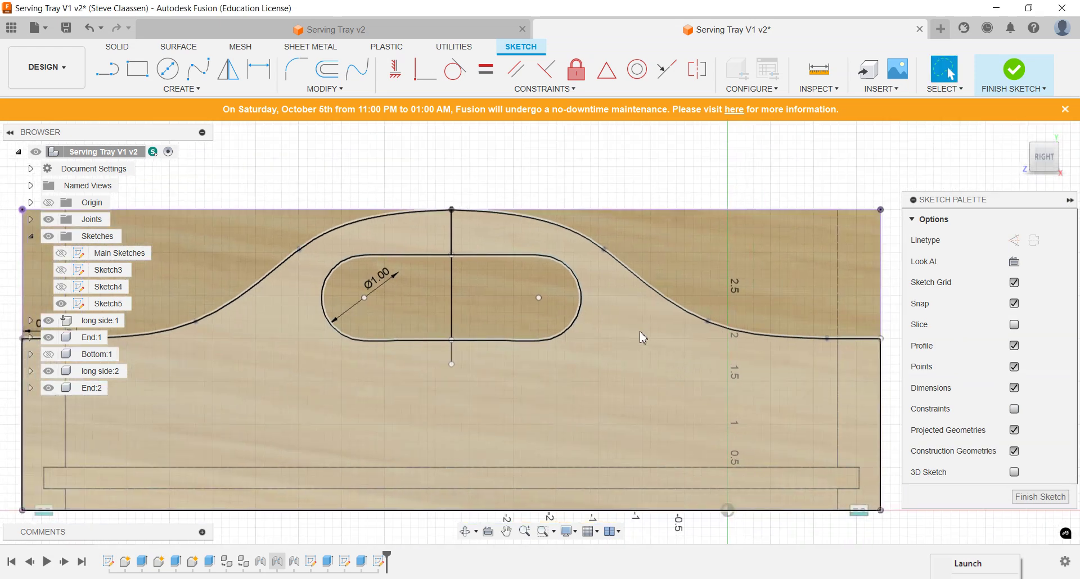
scroll(623, 361, "down", 2)
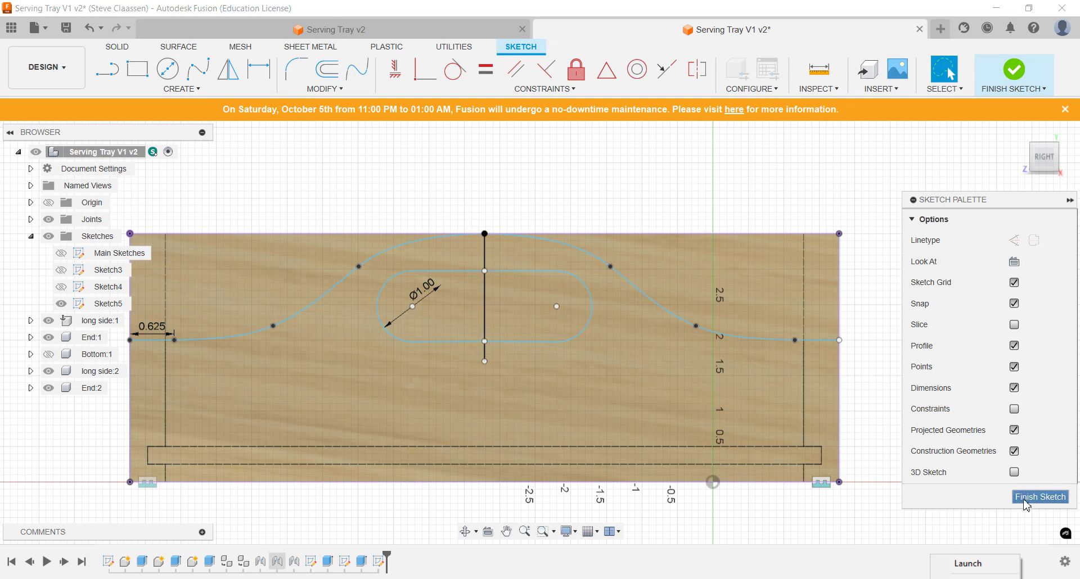
Step: Extrude-cut the two regions above the curve and both oval slot halves 0.50 in into the end board
left_click(1041, 498)
middle_click_drag(527, 460, 540, 342, "shift")
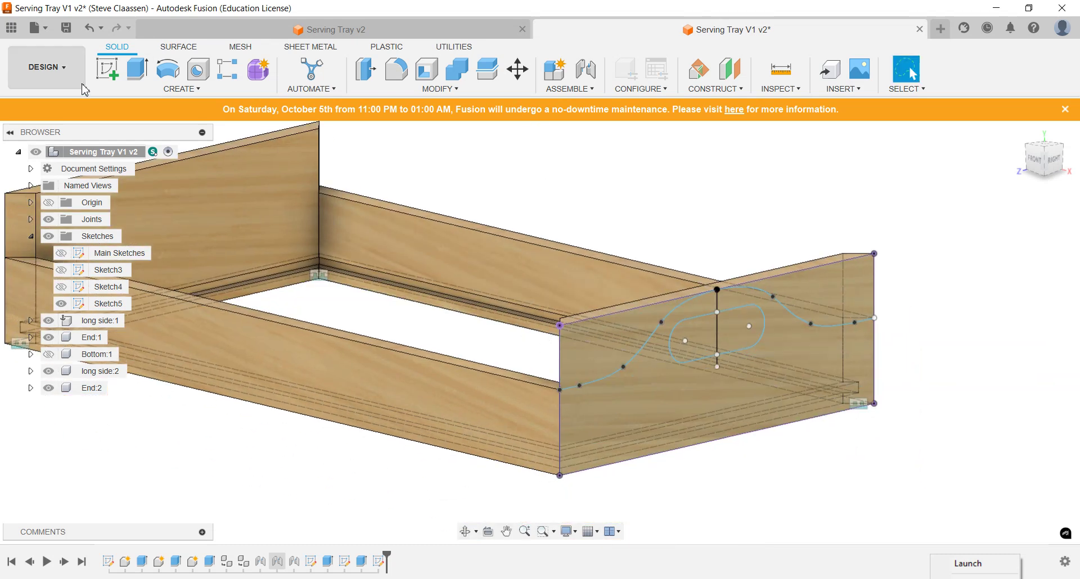
left_click(137, 69)
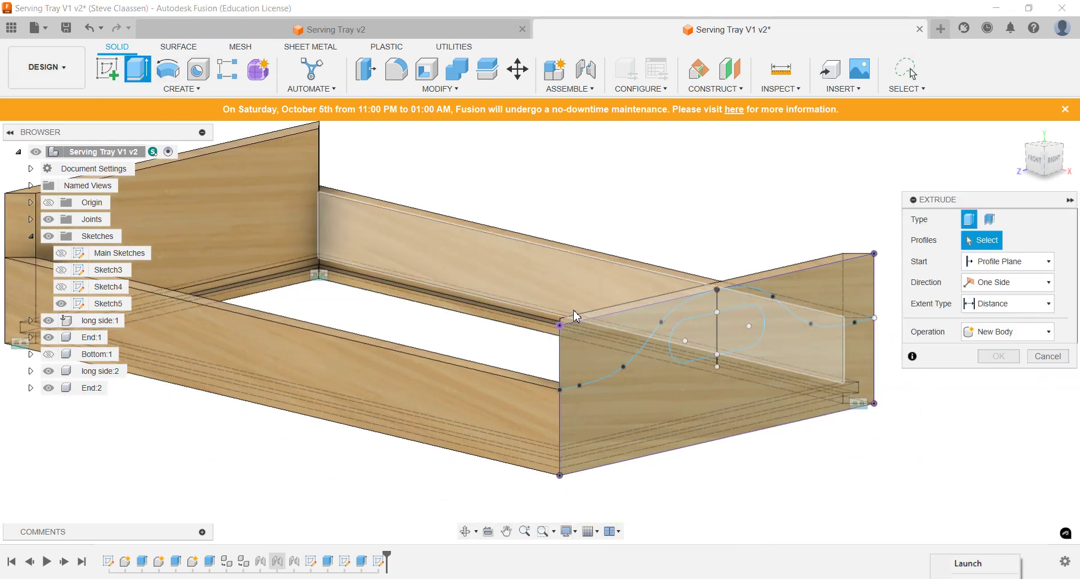
left_click(595, 339)
left_click(788, 304)
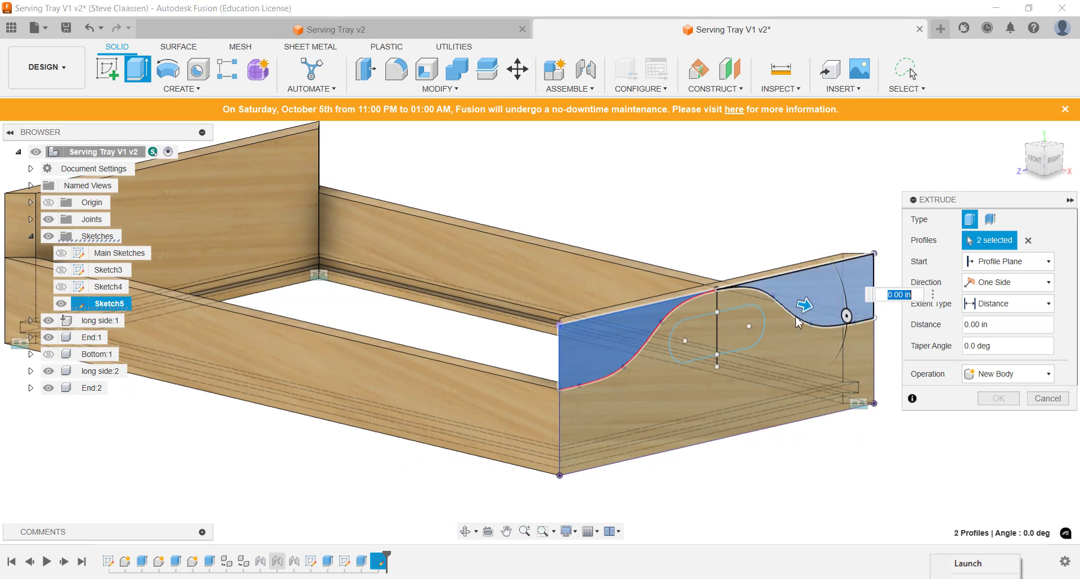
left_click(748, 329)
left_click(693, 340)
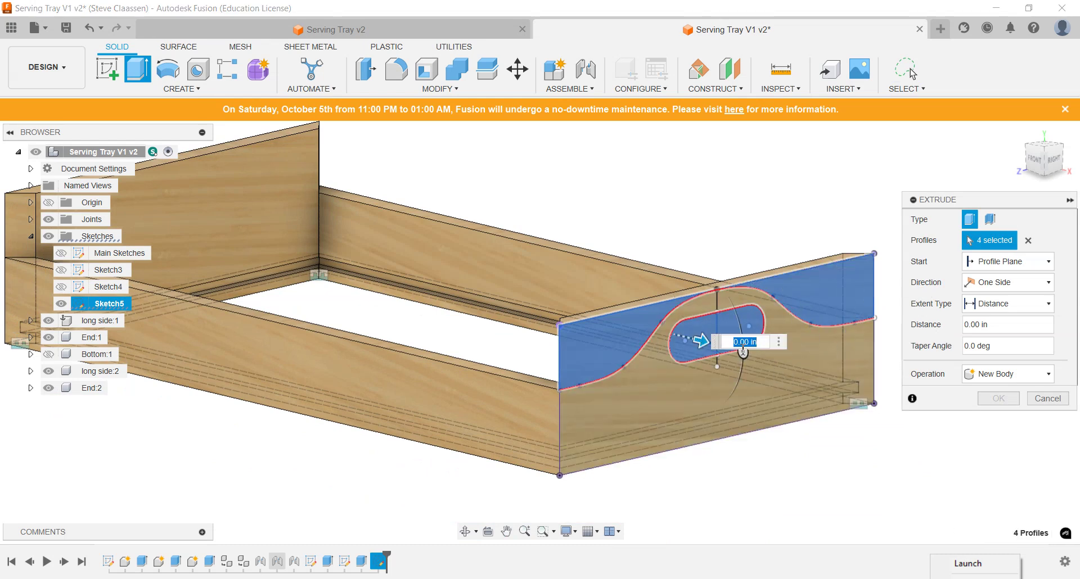
left_click_drag(700, 341, 685, 348)
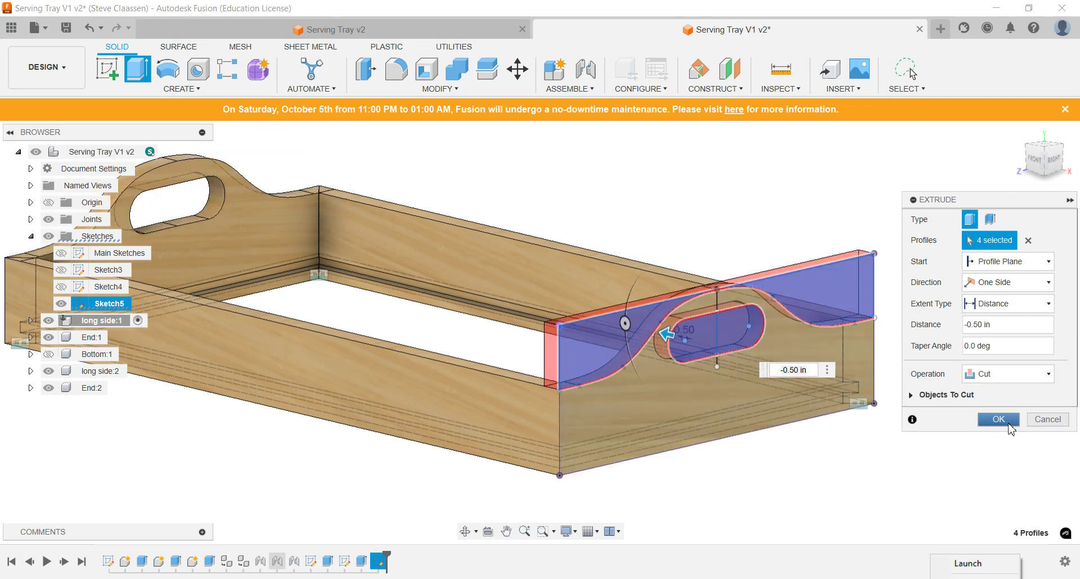
left_click(999, 420)
middle_click_drag(594, 444, 511, 405, "shift")
Step: Save the tray design as the new version Serving Tray V1 v2
scroll(550, 403, "up", 3)
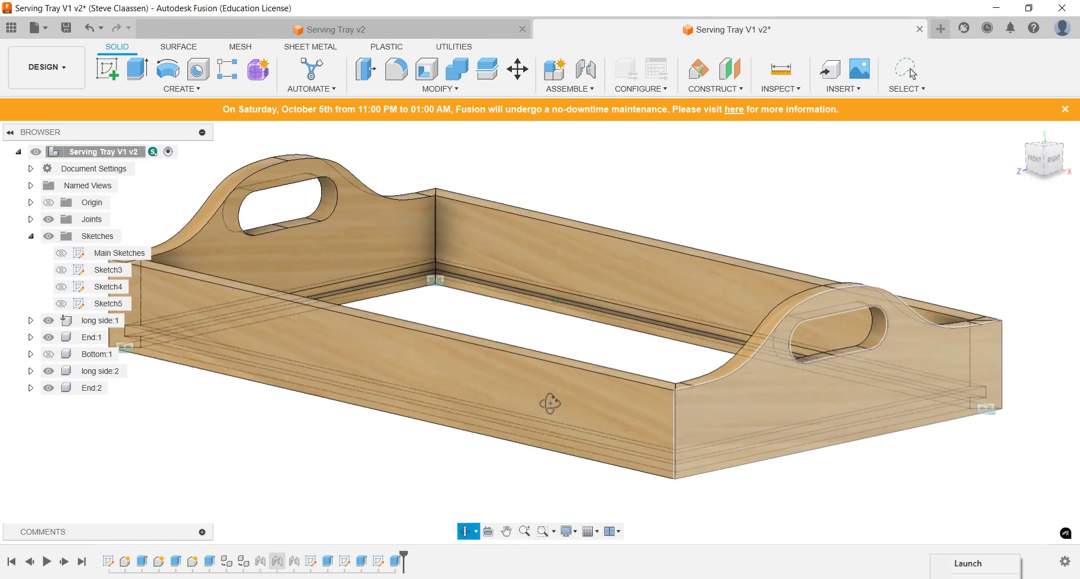
scroll(550, 403, "down", 2)
scroll(460, 427, "down", 2)
middle_click_drag(461, 427, 546, 405)
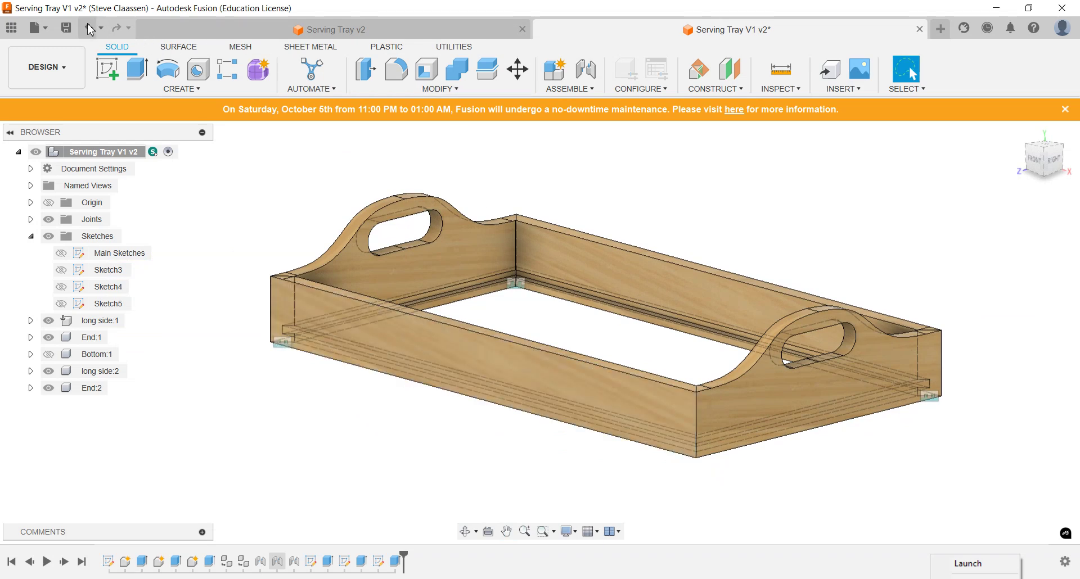
left_click(66, 28)
left_click(535, 310)
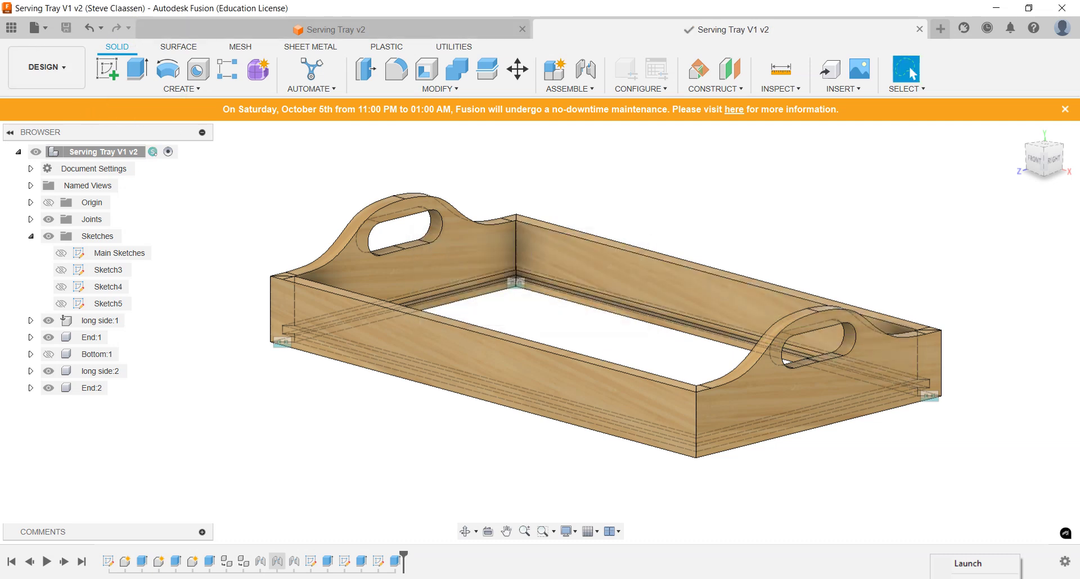
left_click(12, 26)
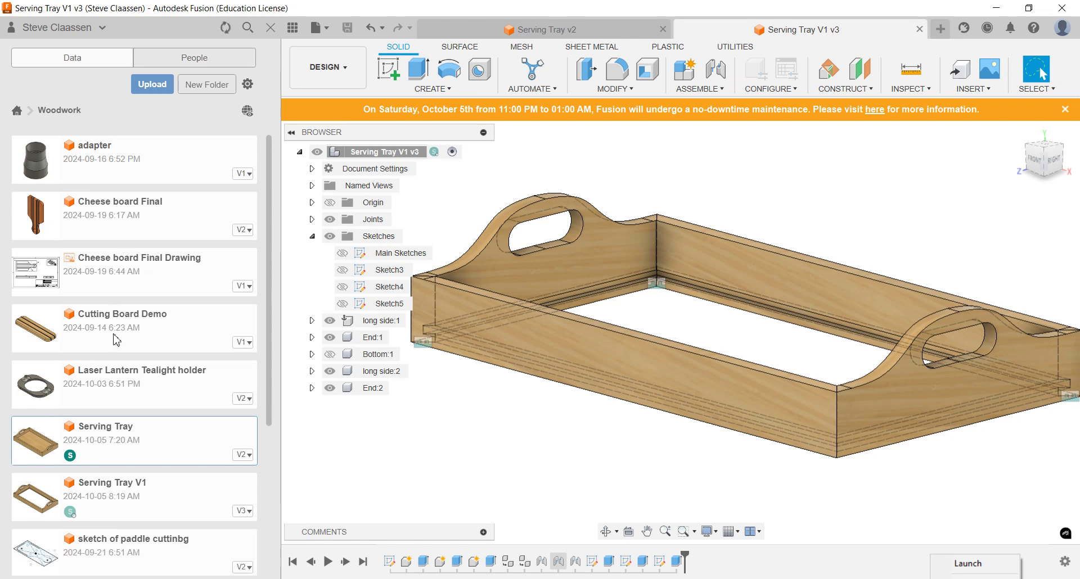
scroll(114, 449, "down", 5)
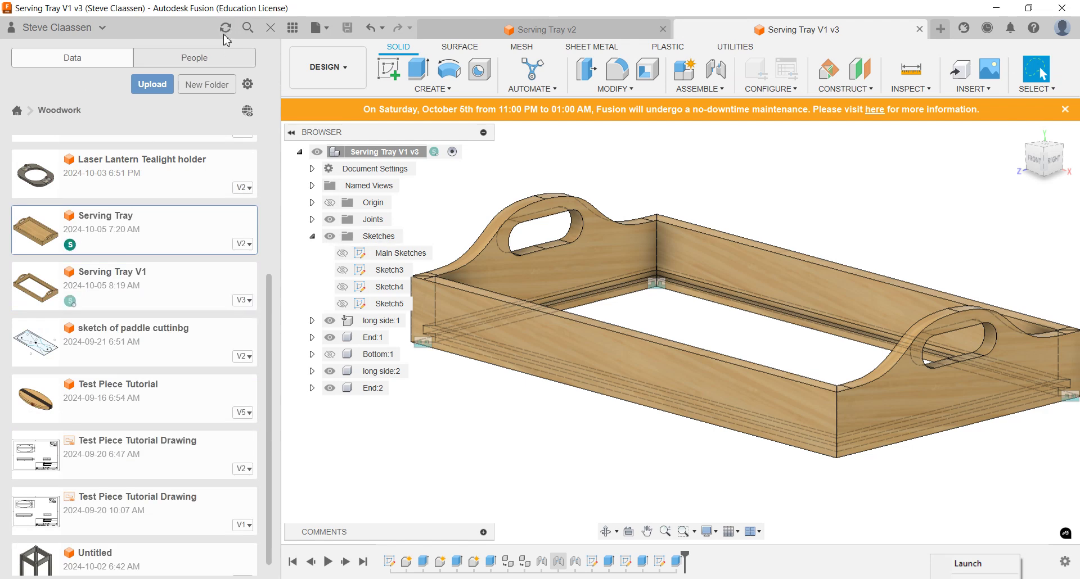
left_click(292, 30)
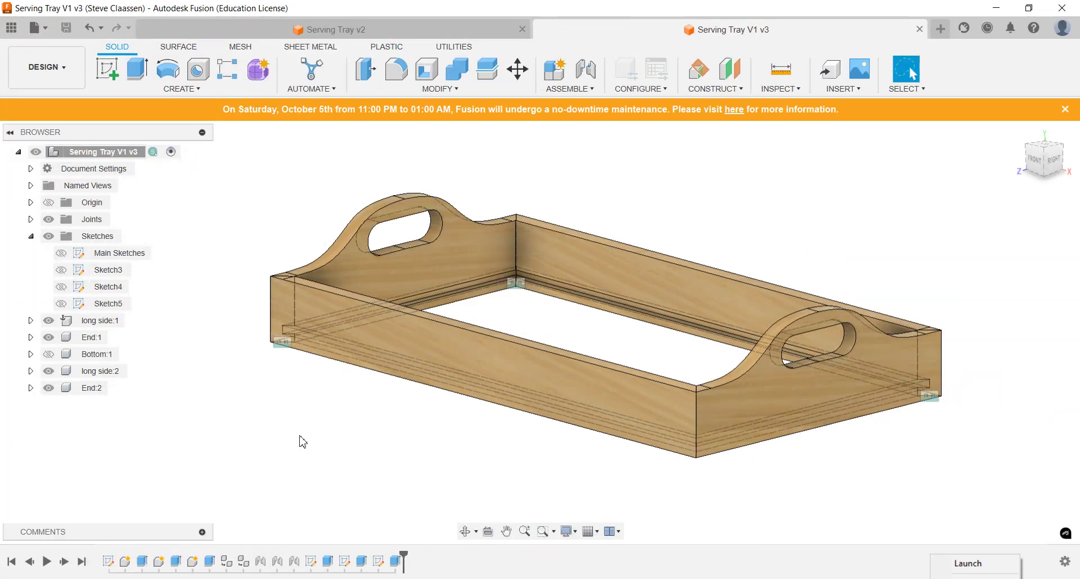